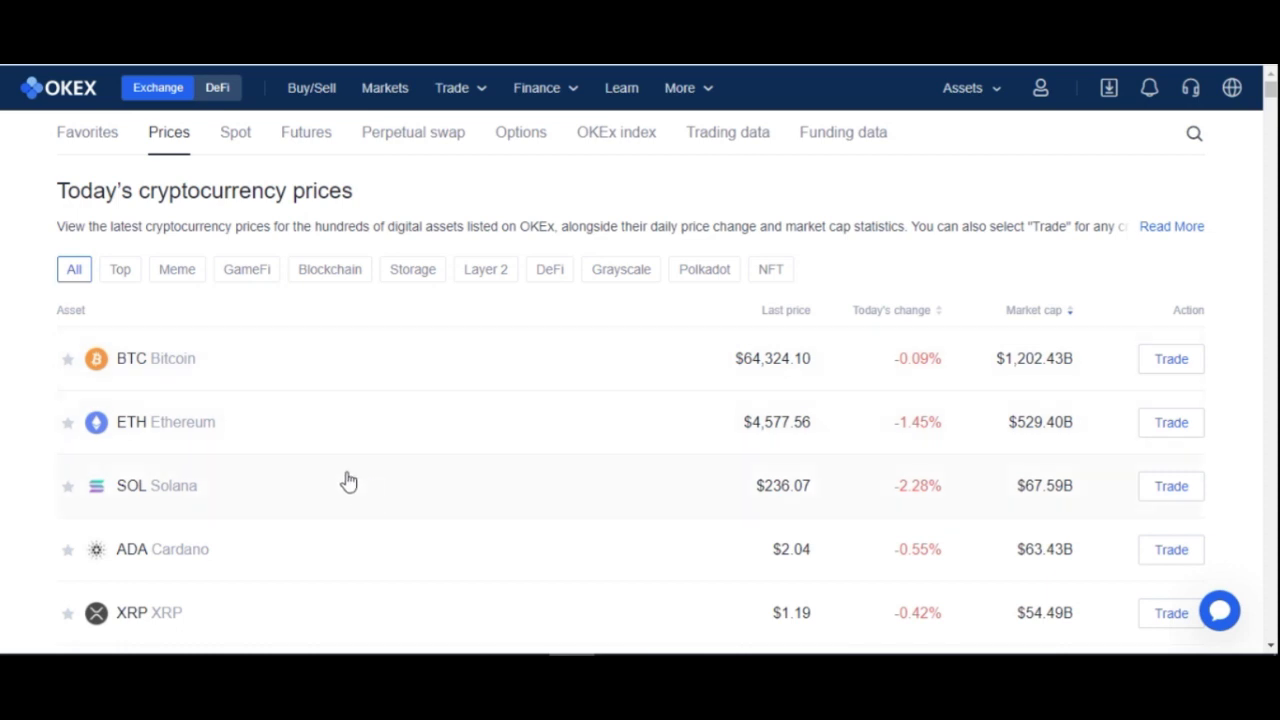
# - Open the account overview from the cryptocurrency prices page and look through its asset chart, favorites, announcements and recent transactions
pyautogui.scroll(-15, 325, 494)
pyautogui.scroll(15, 330, 508)
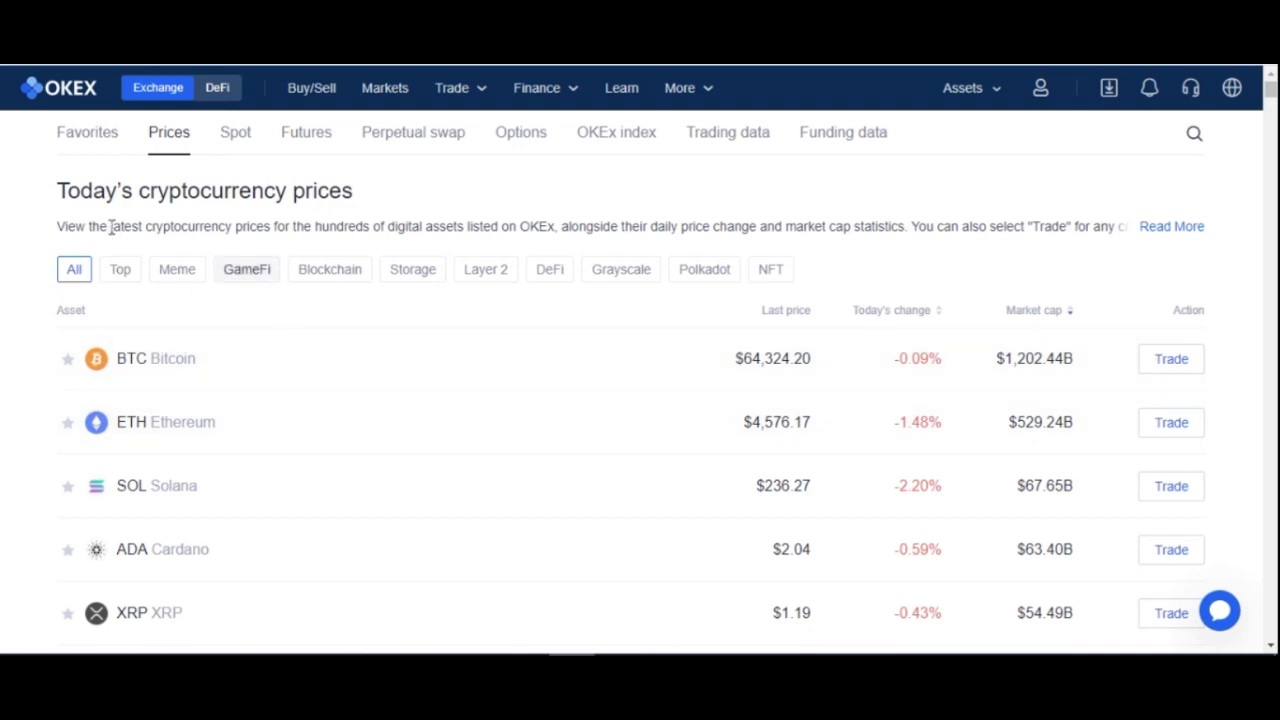
pyautogui.click(75, 92)
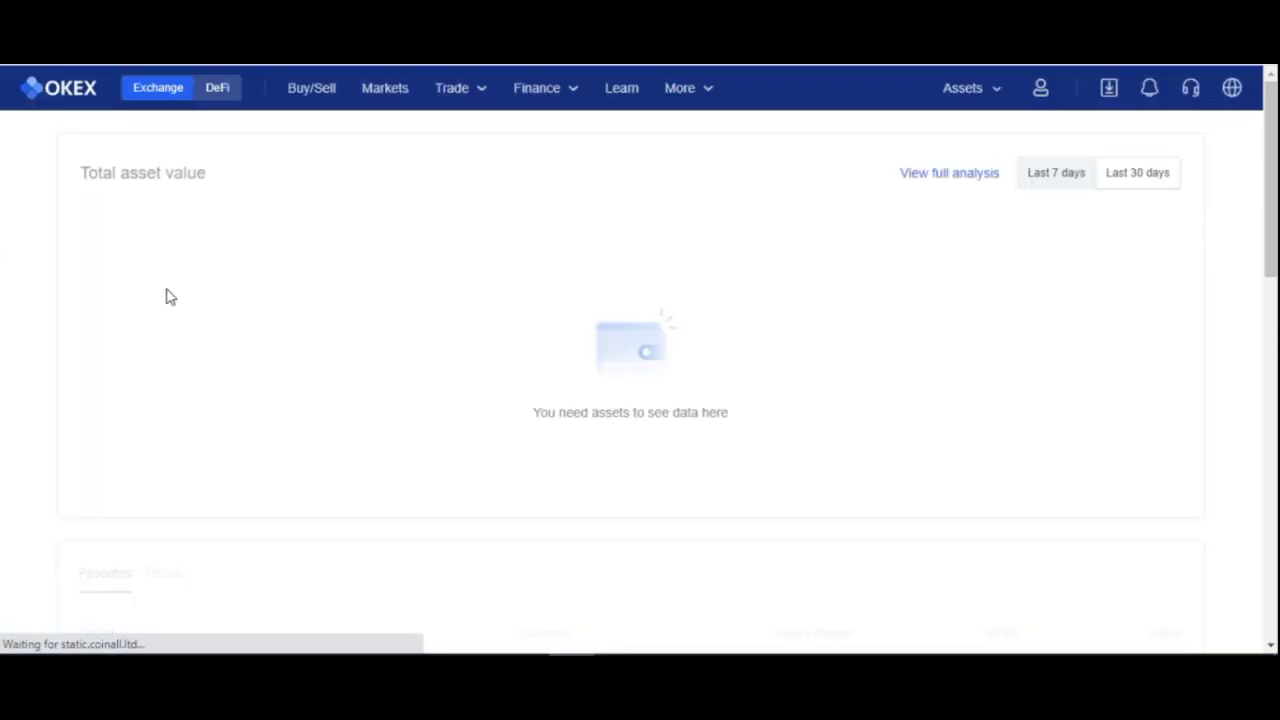
pyautogui.scroll(-10, 175, 335)
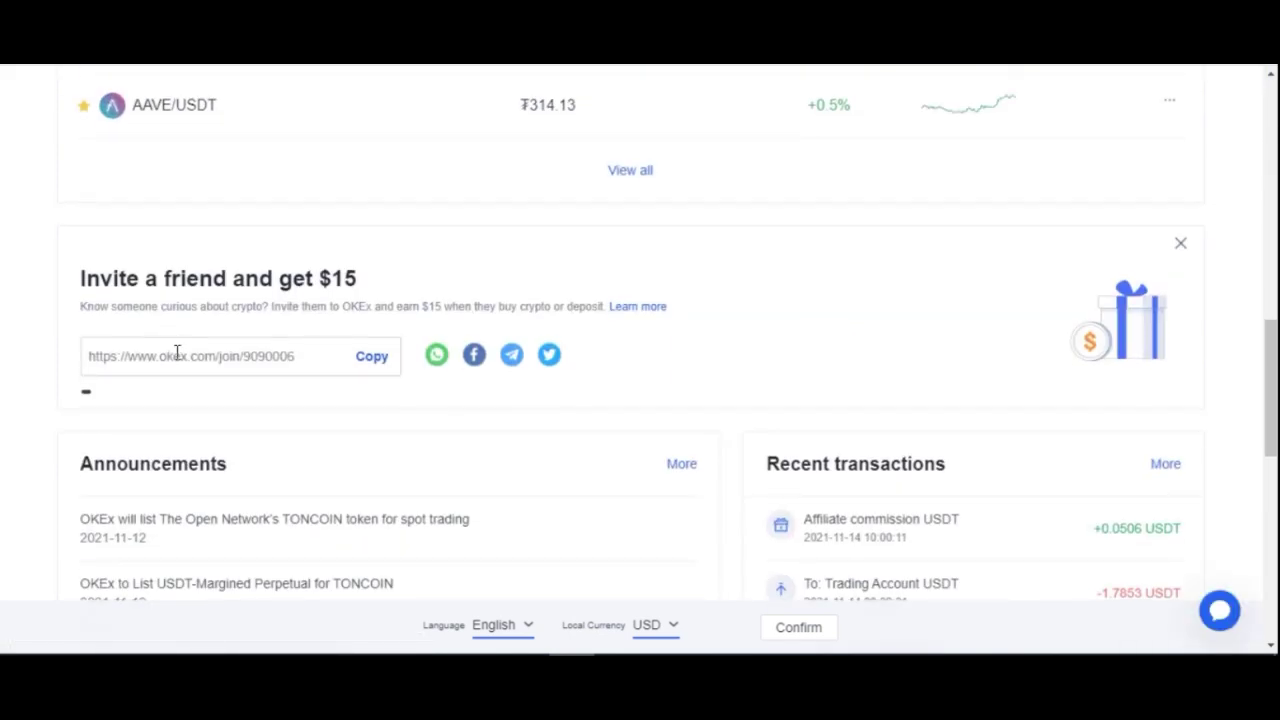
pyautogui.scroll(5, 177, 352)
pyautogui.scroll(-8, 160, 360)
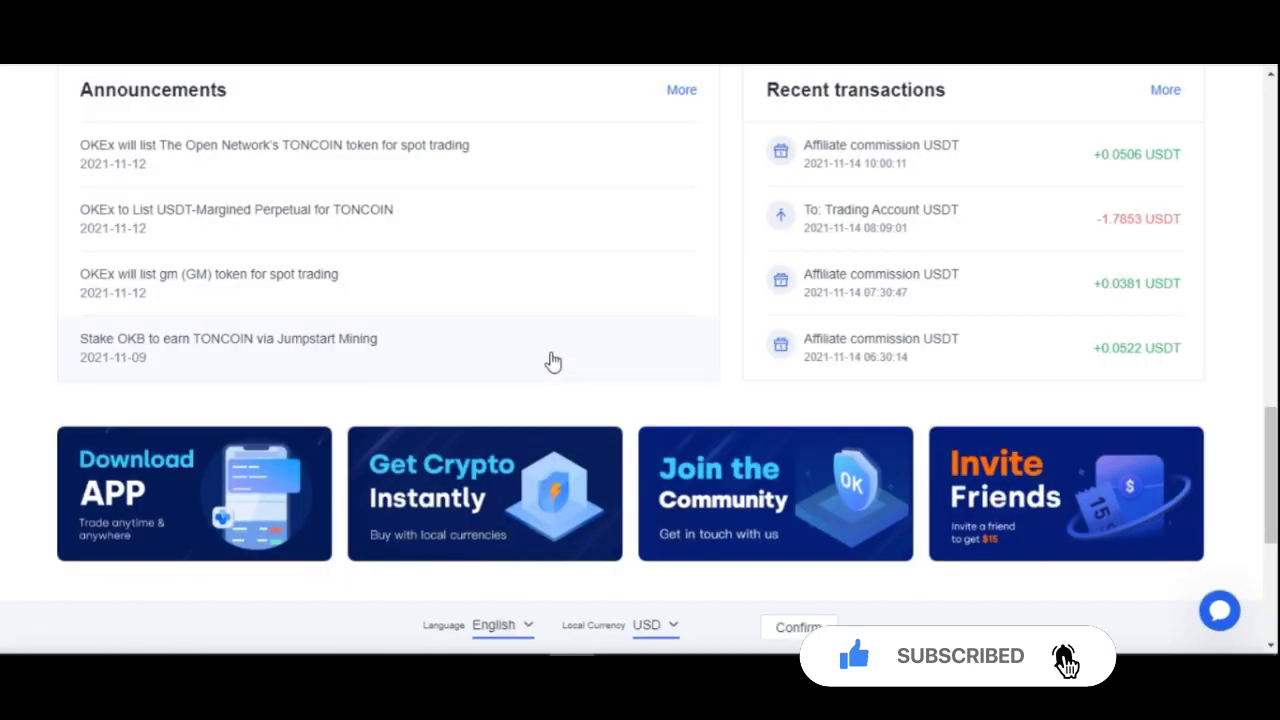
pyautogui.scroll(5, 551, 360)
pyautogui.scroll(10, 551, 362)
# - Open the Earn page and expand its token list to show all offers
pyautogui.moveTo(520, 94)
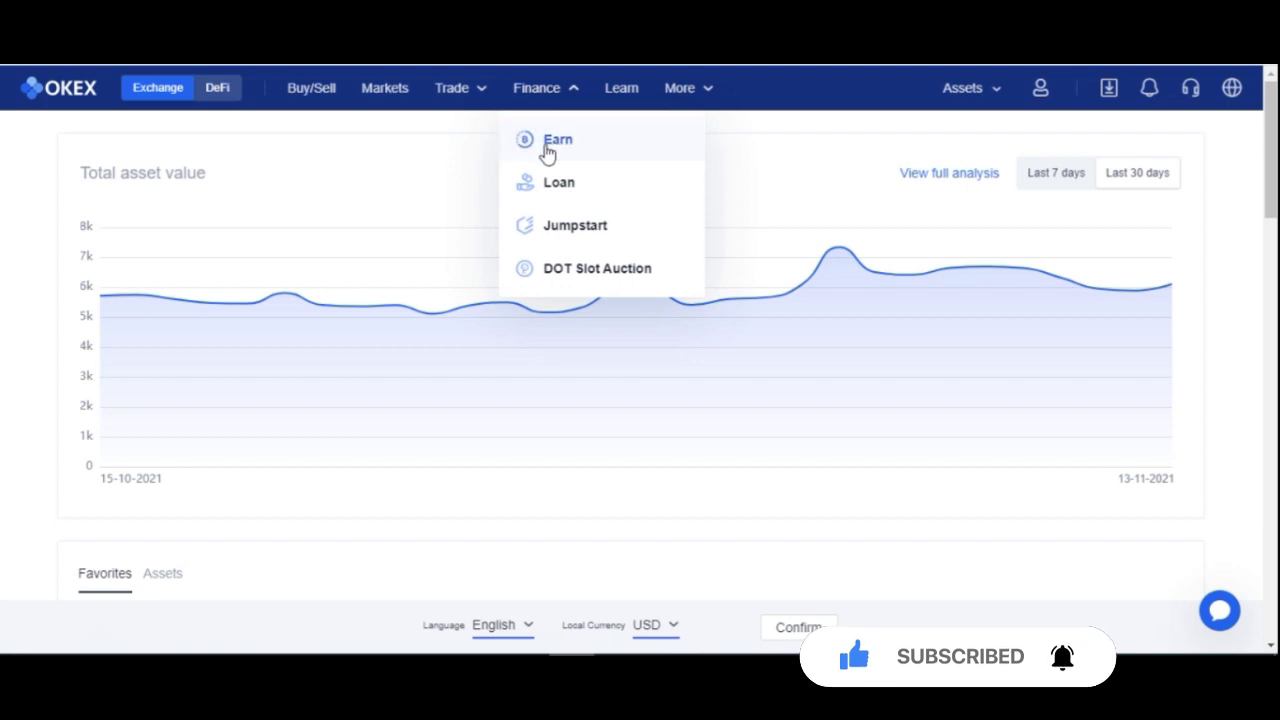
pyautogui.click(558, 142)
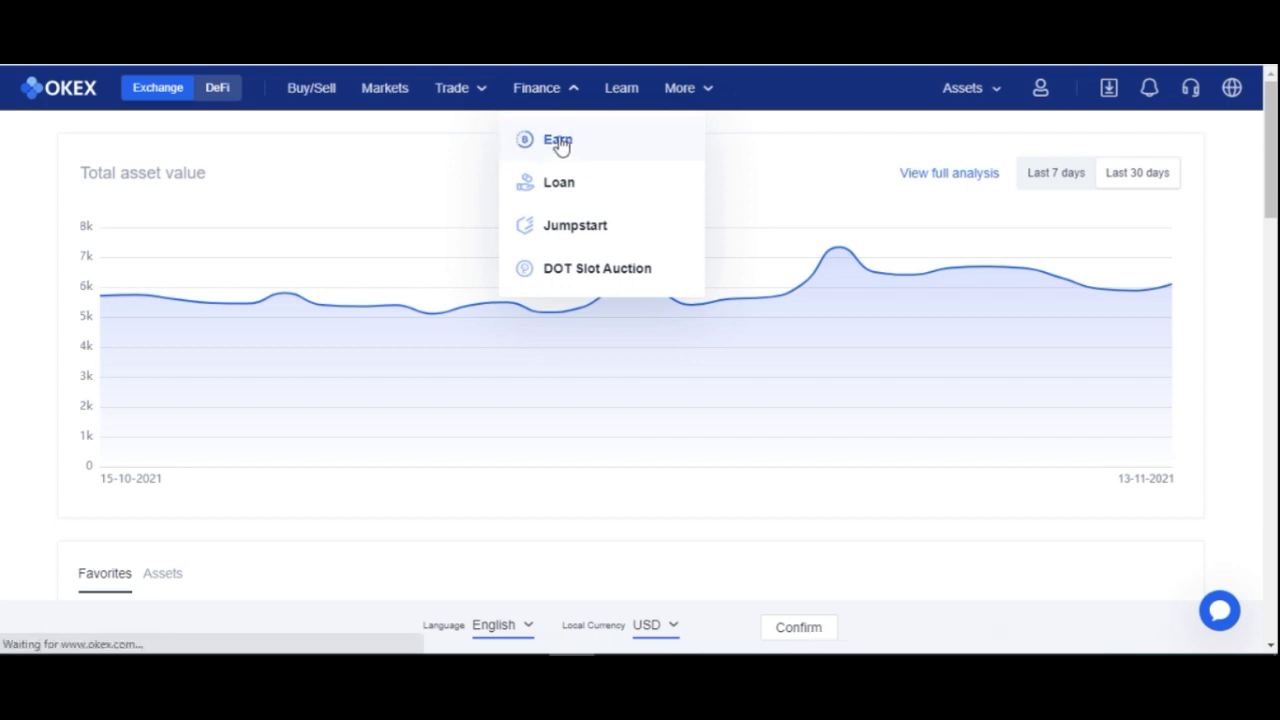
pyautogui.scroll(-5, 457, 323)
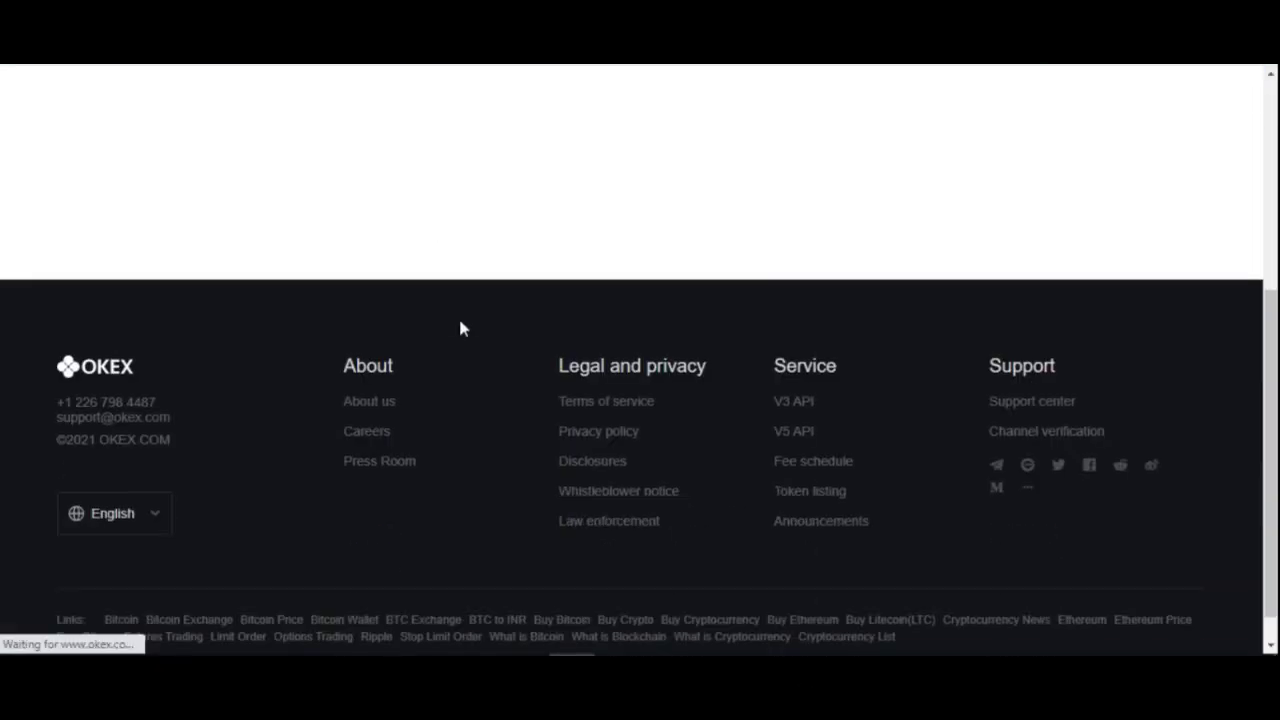
pyautogui.scroll(-3, 457, 343)
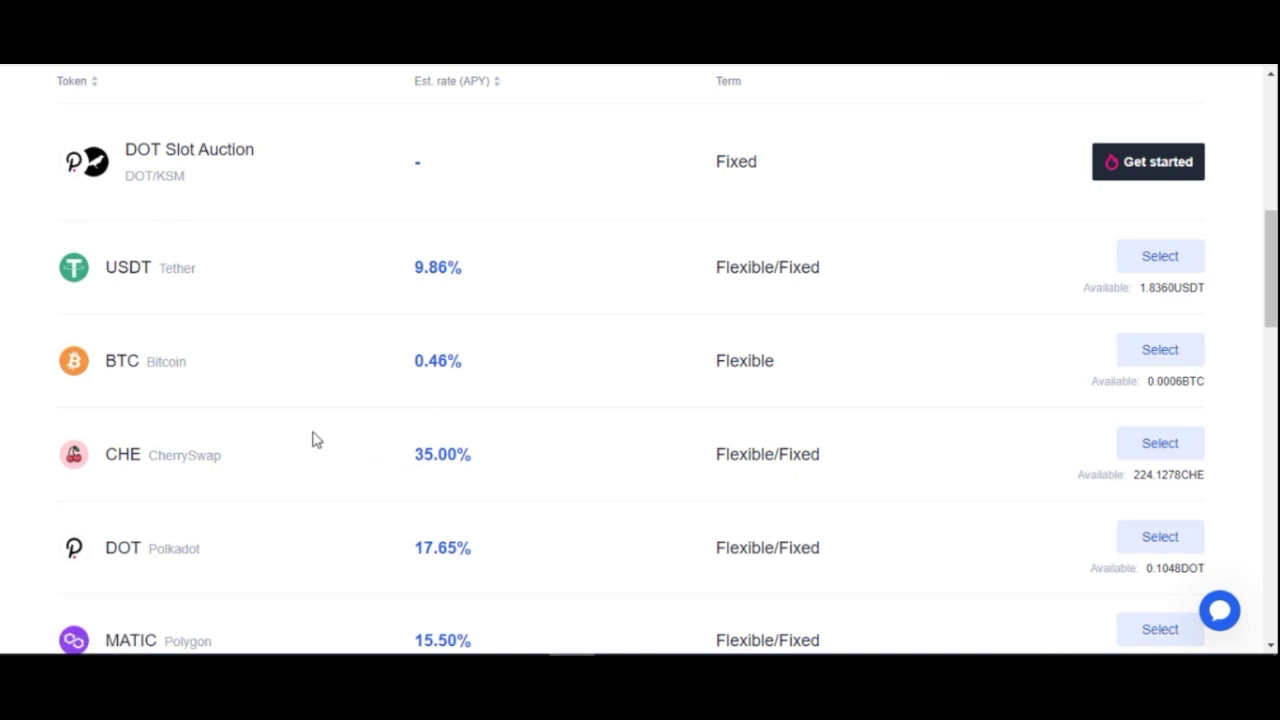
pyautogui.scroll(-2, 363, 329)
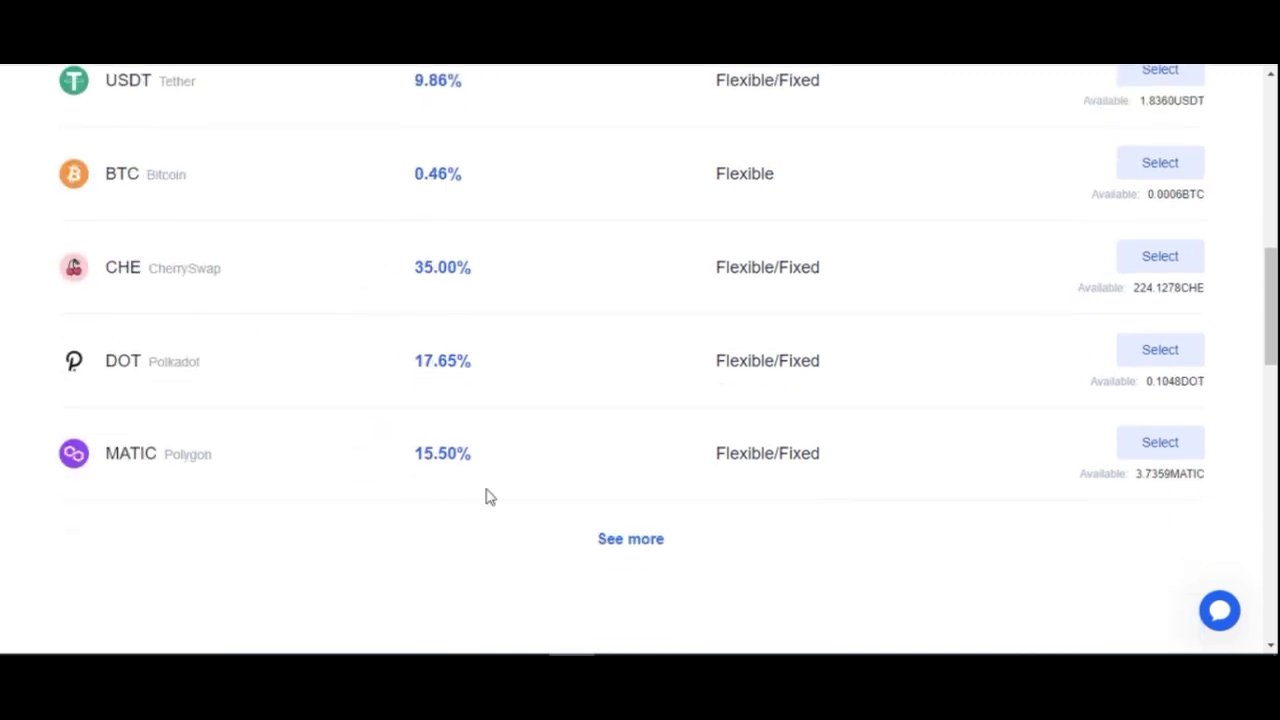
pyautogui.click(631, 542)
# - Examine the estimated APY rates and flexible or fixed terms across the full Earn token list
pyautogui.scroll(-5, 418, 408)
pyautogui.scroll(-4, 418, 408)
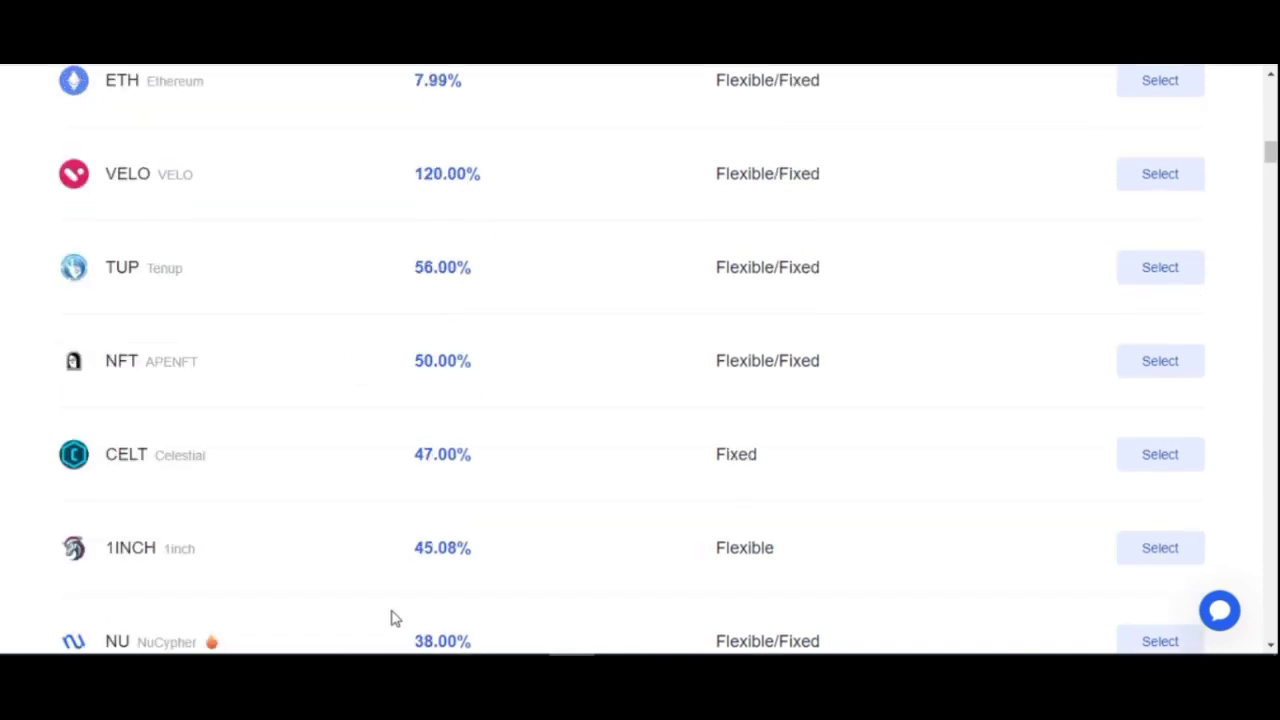
pyautogui.scroll(-4, 400, 520)
pyautogui.scroll(-2, 533, 367)
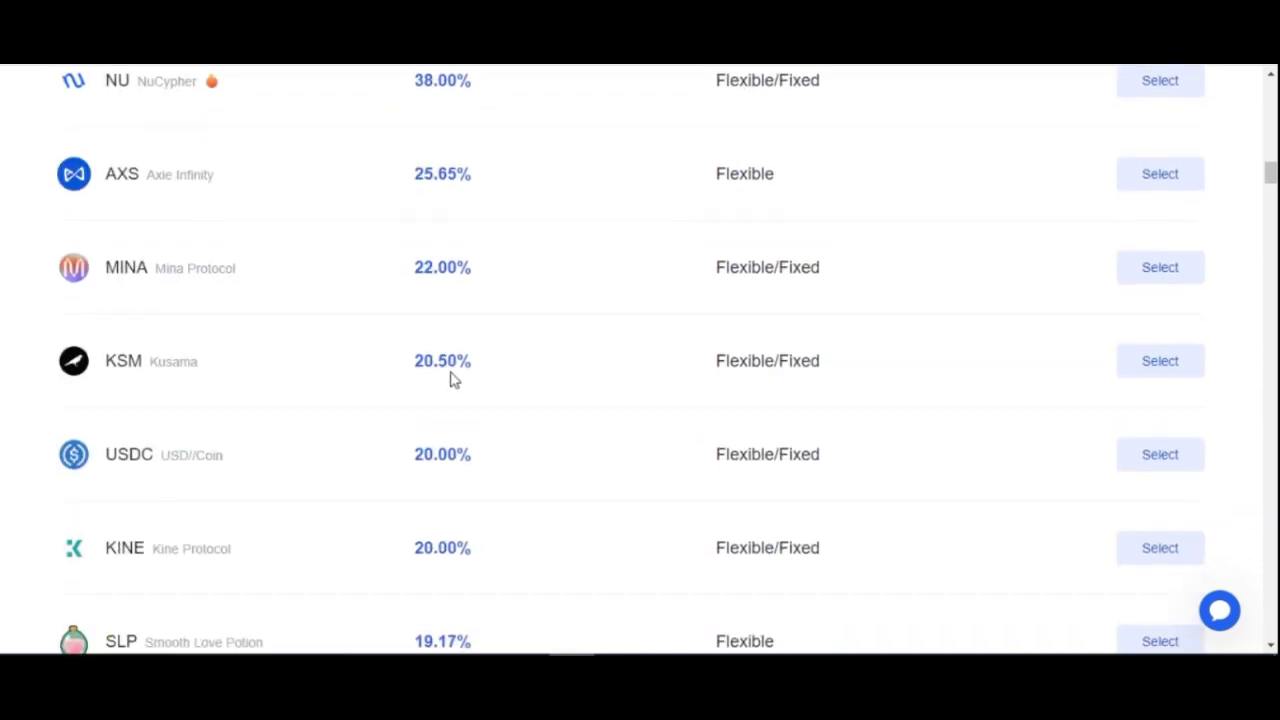
pyautogui.scroll(-5, 435, 463)
pyautogui.scroll(-12, 423, 500)
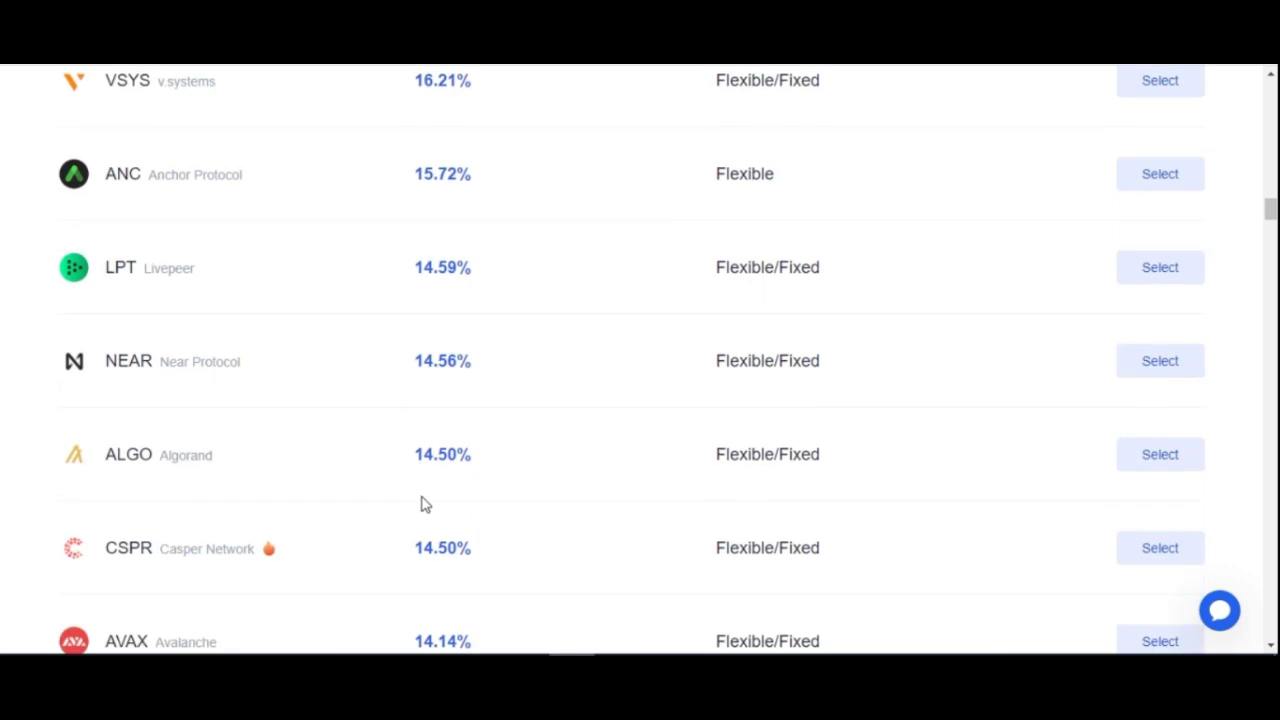
pyautogui.scroll(-5, 428, 512)
pyautogui.scroll(12, 434, 517)
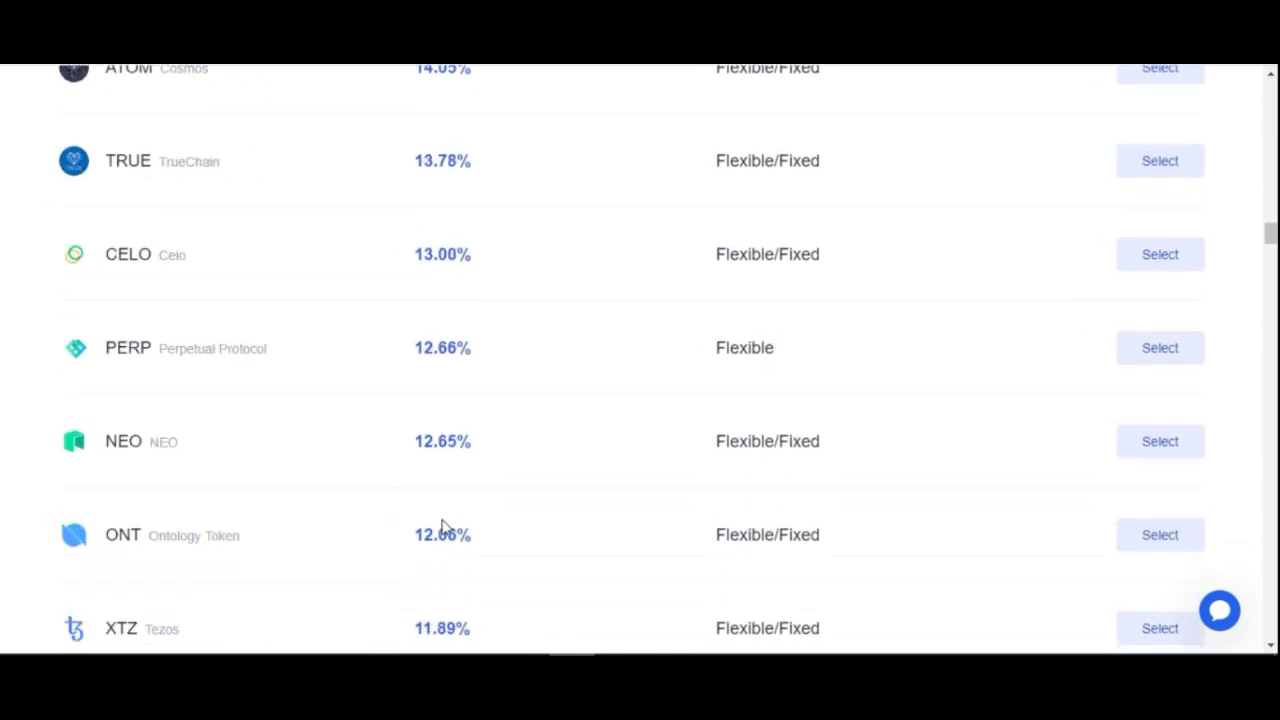
pyautogui.scroll(10, 430, 530)
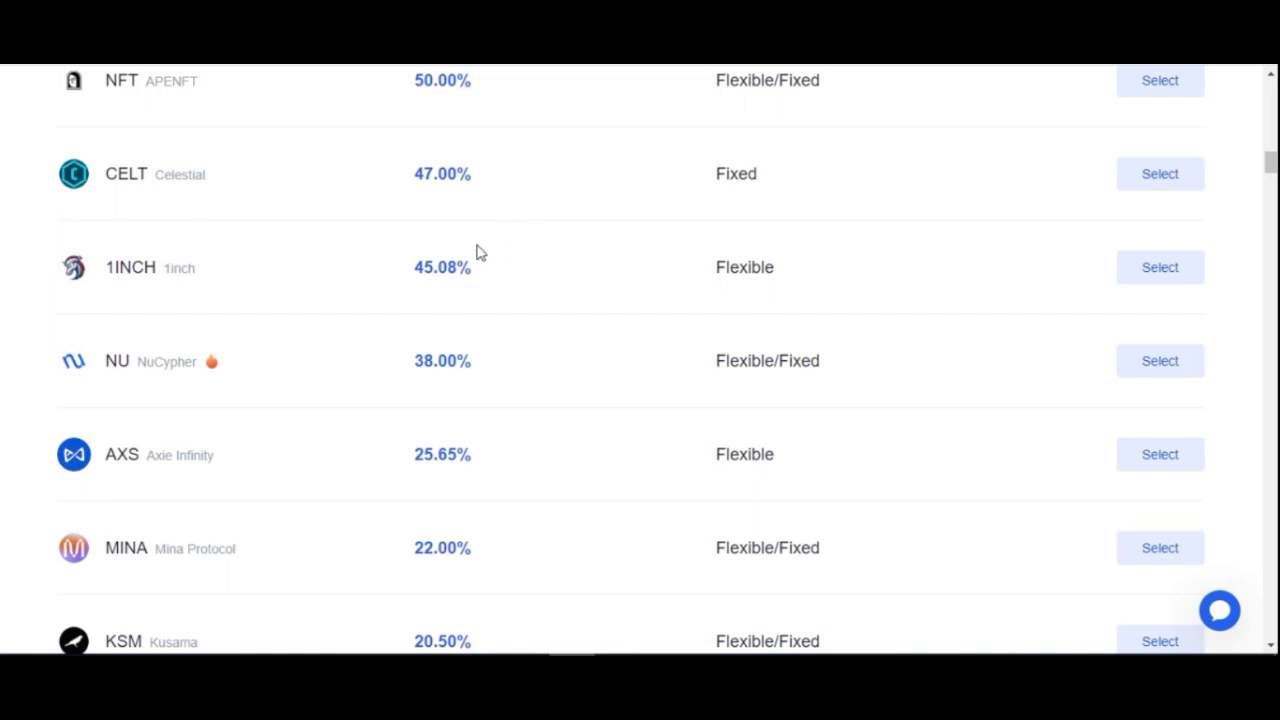
pyautogui.scroll(15, 434, 257)
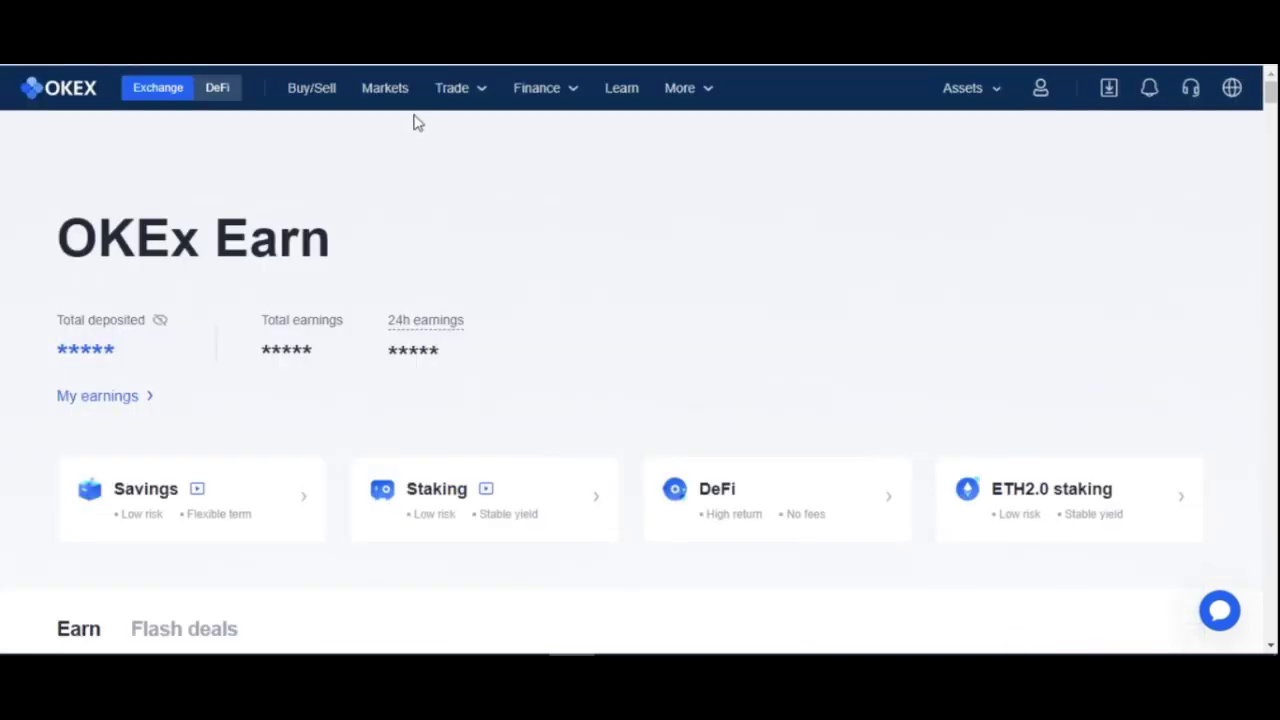
# - Open Basic Trading and switch the spot trading pair to OKB/USDT
pyautogui.moveTo(440, 91)
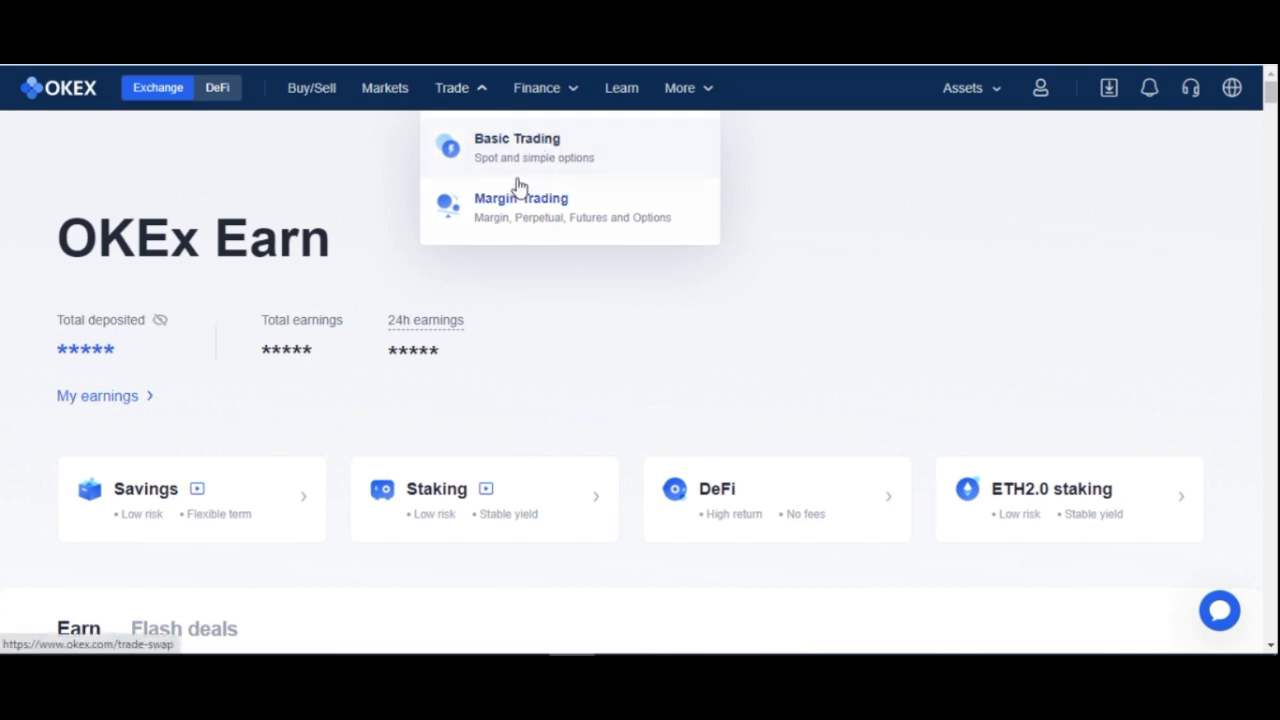
pyautogui.click(486, 162)
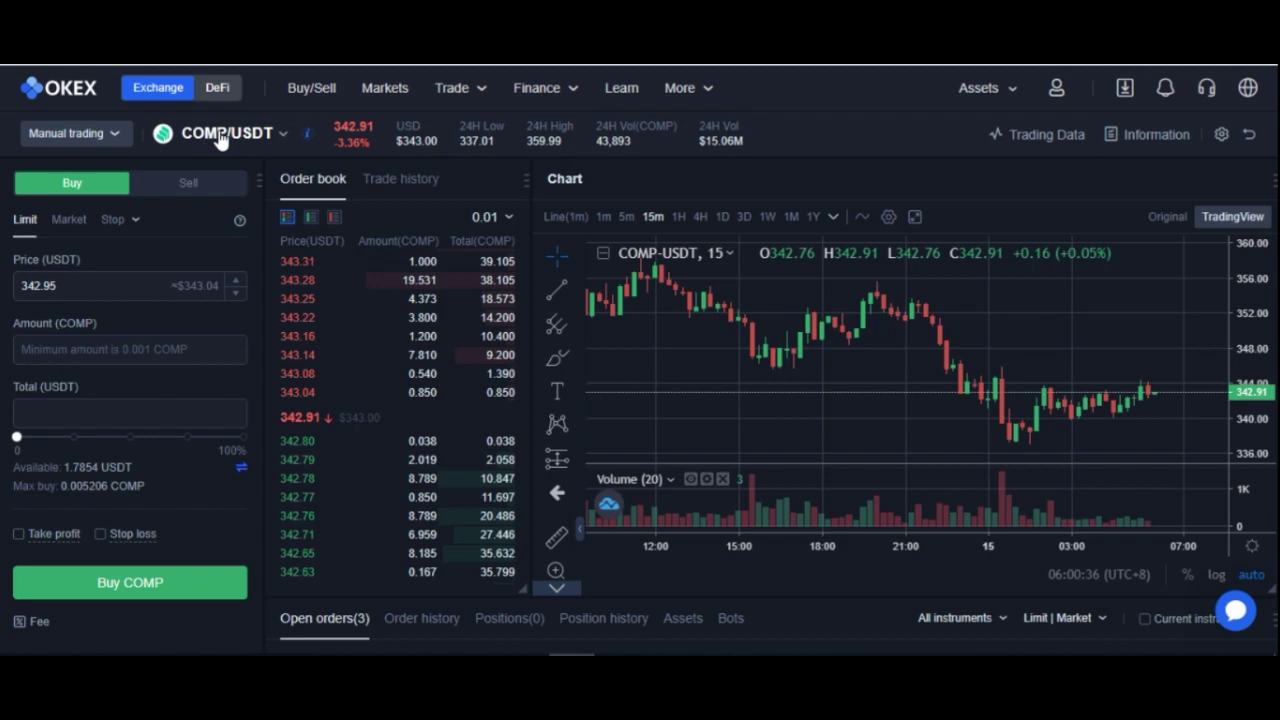
pyautogui.click(226, 137)
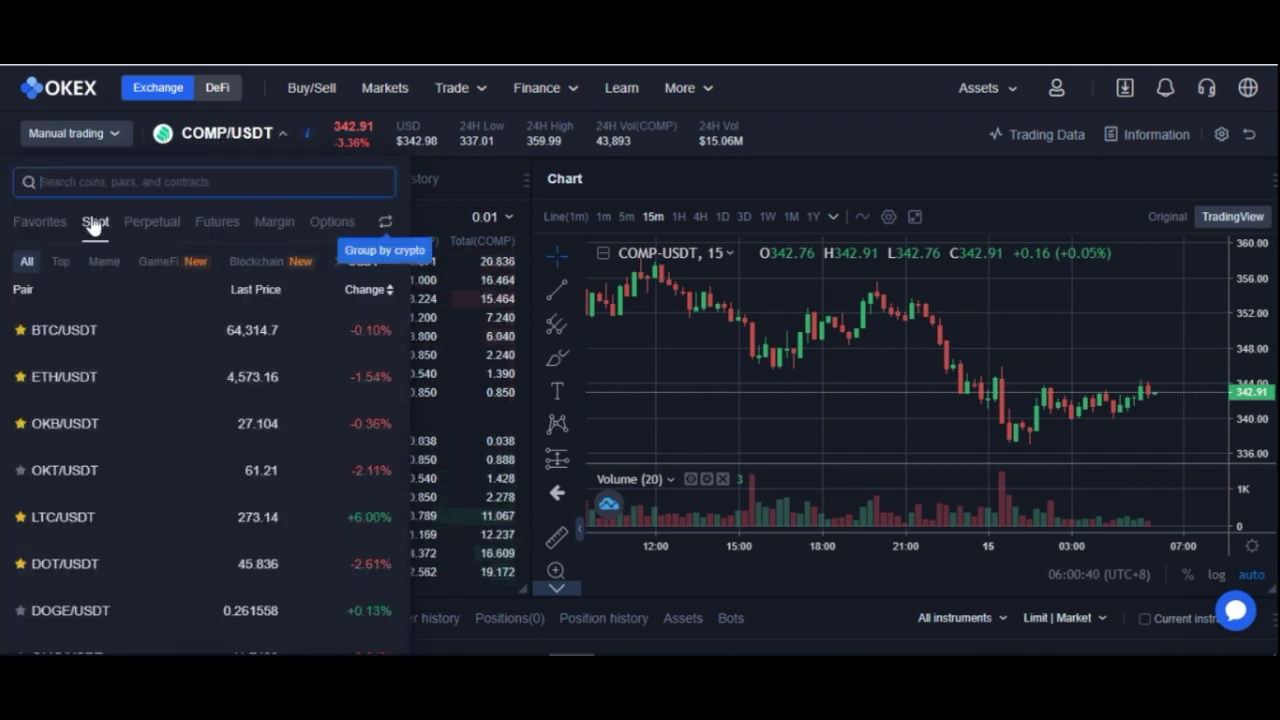
pyautogui.scroll(-2, 117, 411)
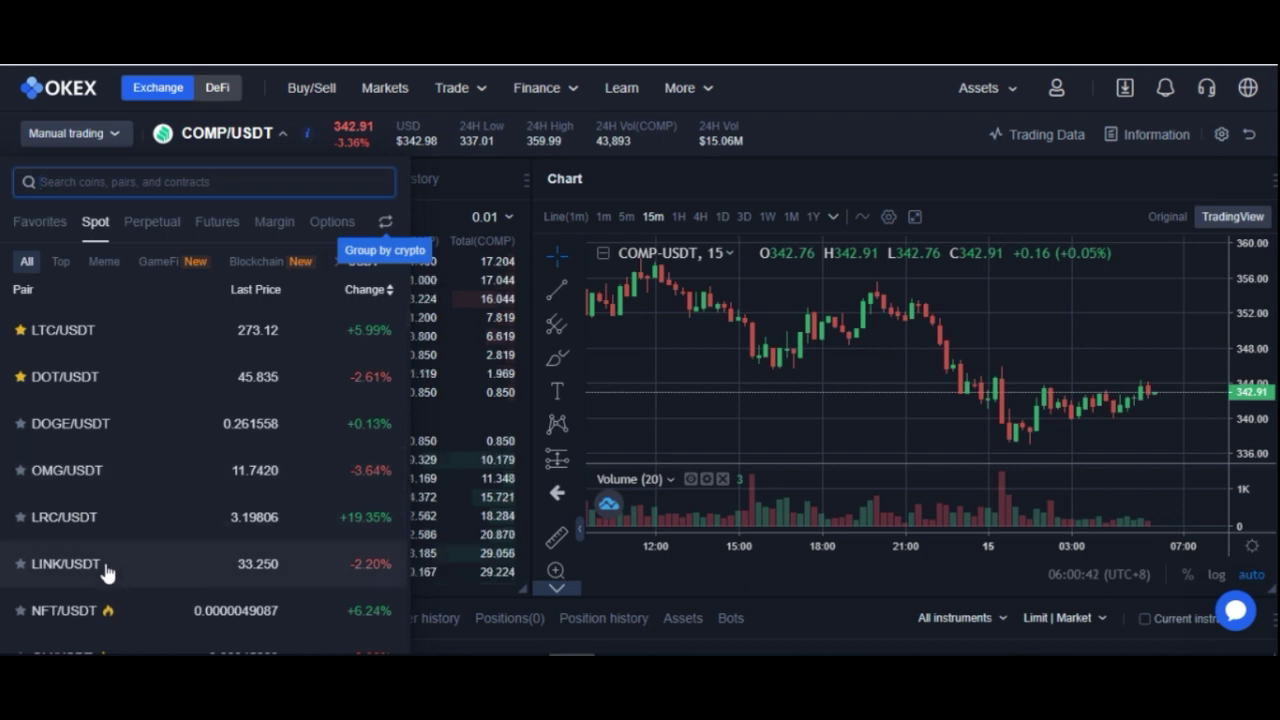
pyautogui.scroll(2, 109, 569)
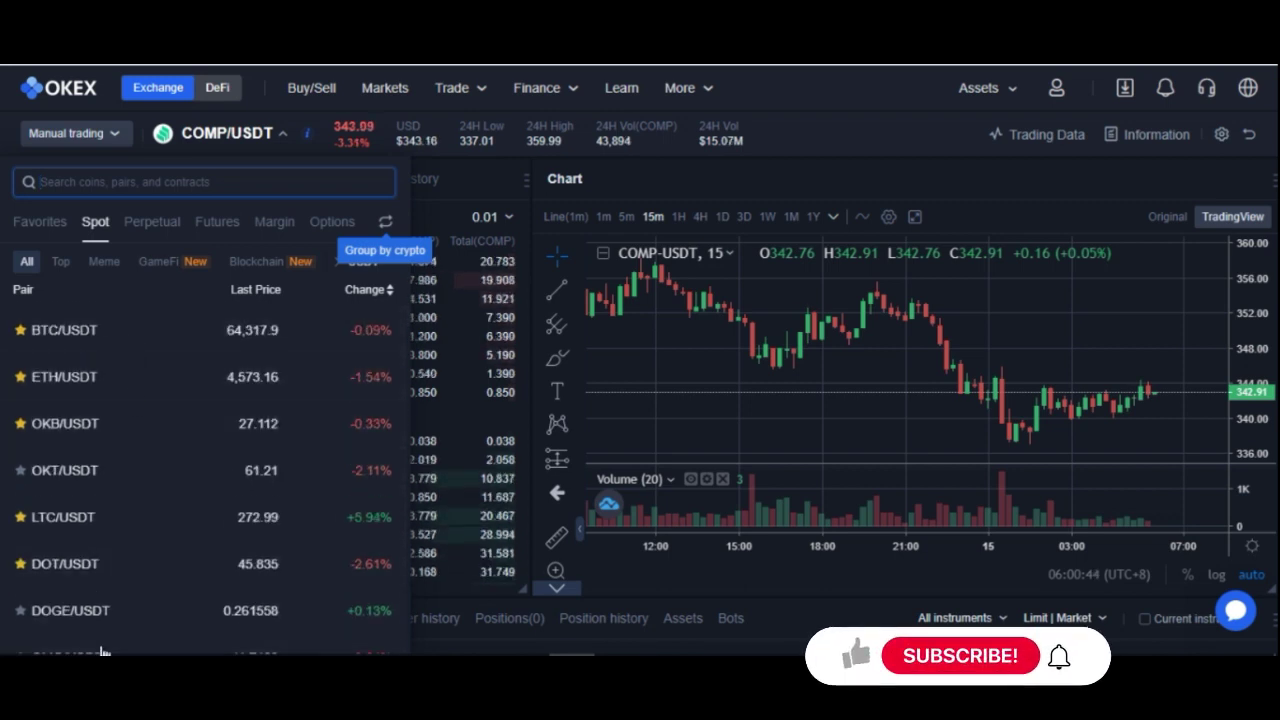
pyautogui.click(80, 428)
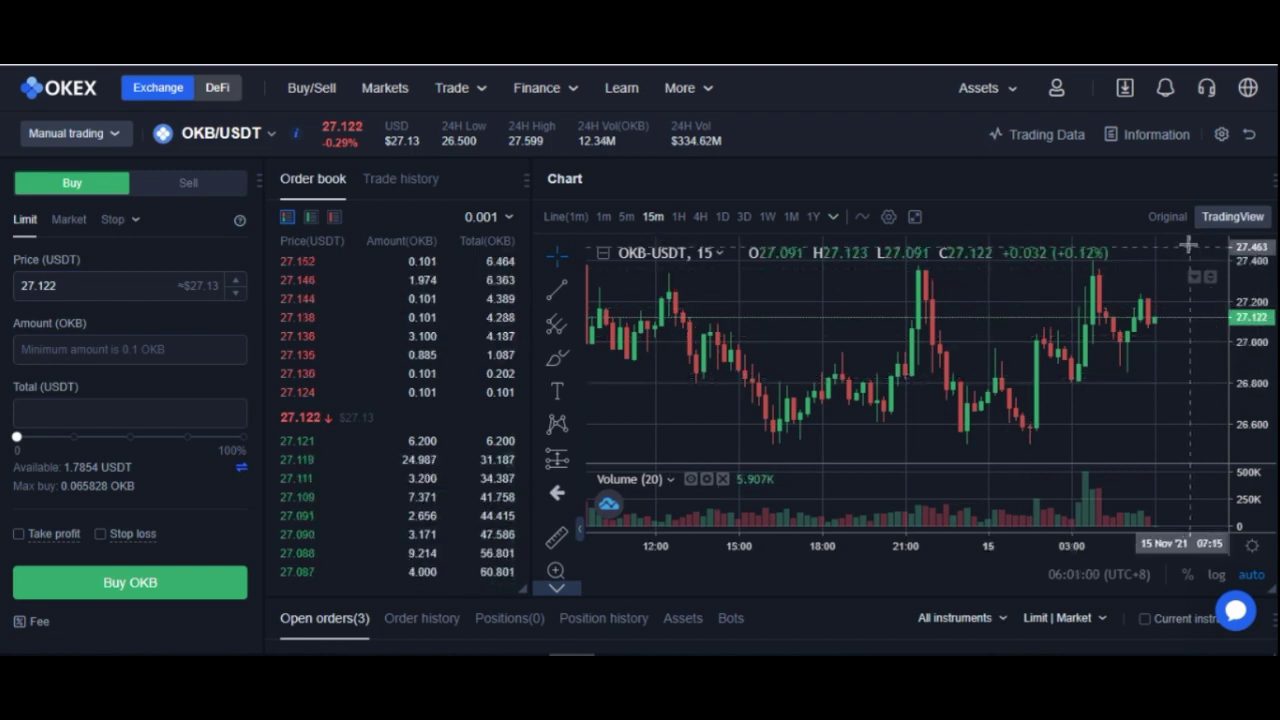
# - Enlarge the OKB/USDT chart to full view and inspect its 15-minute candles at different zoom levels
pyautogui.click(914, 217)
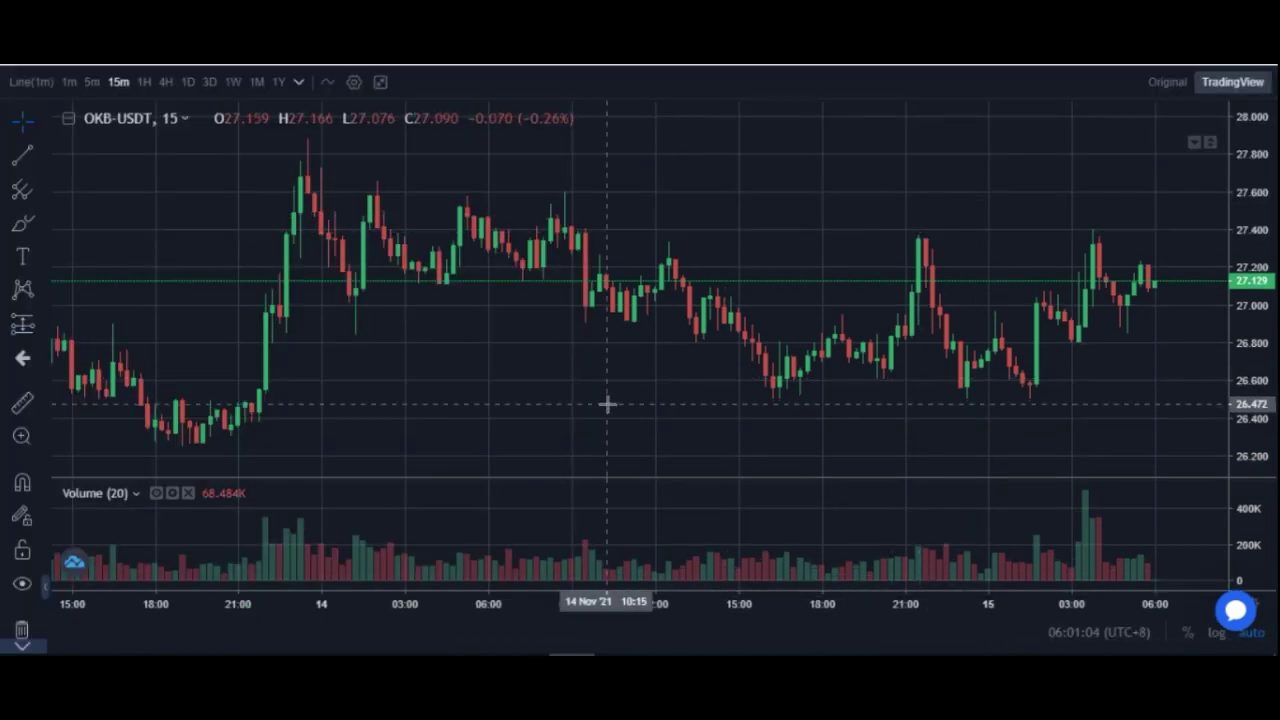
pyautogui.scroll(2, 607, 404)
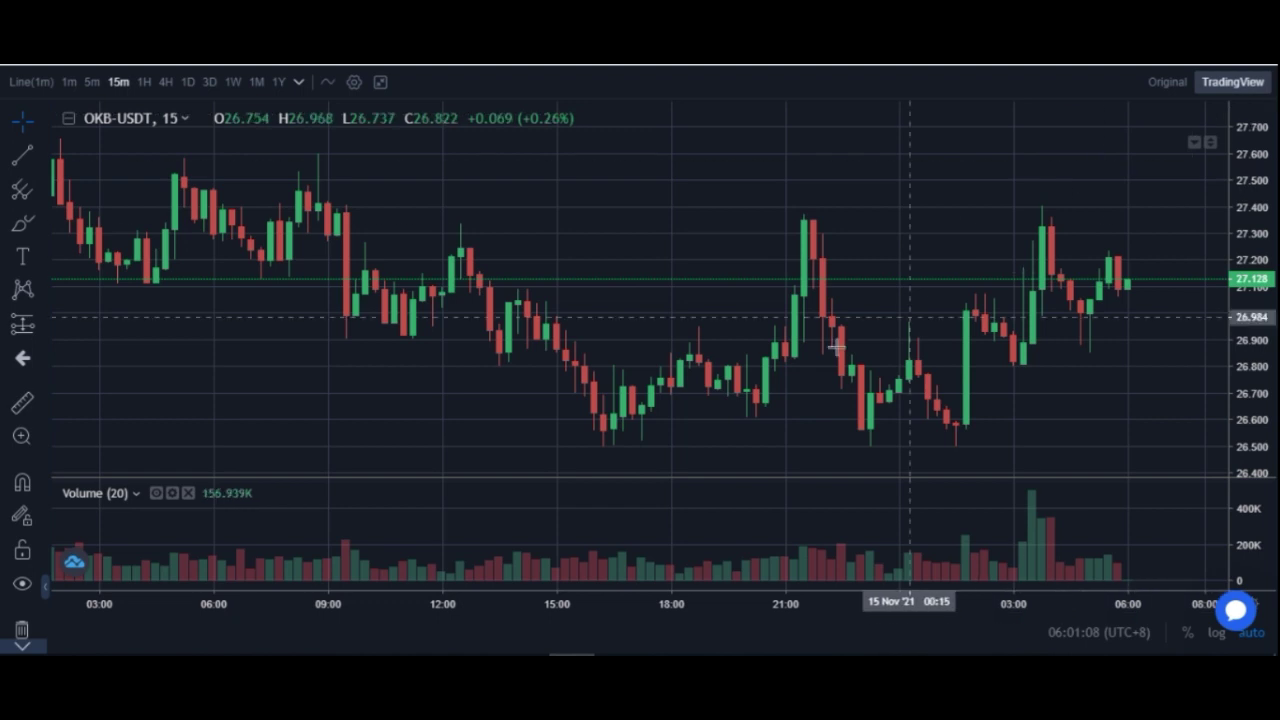
pyautogui.scroll(-2, 700, 408)
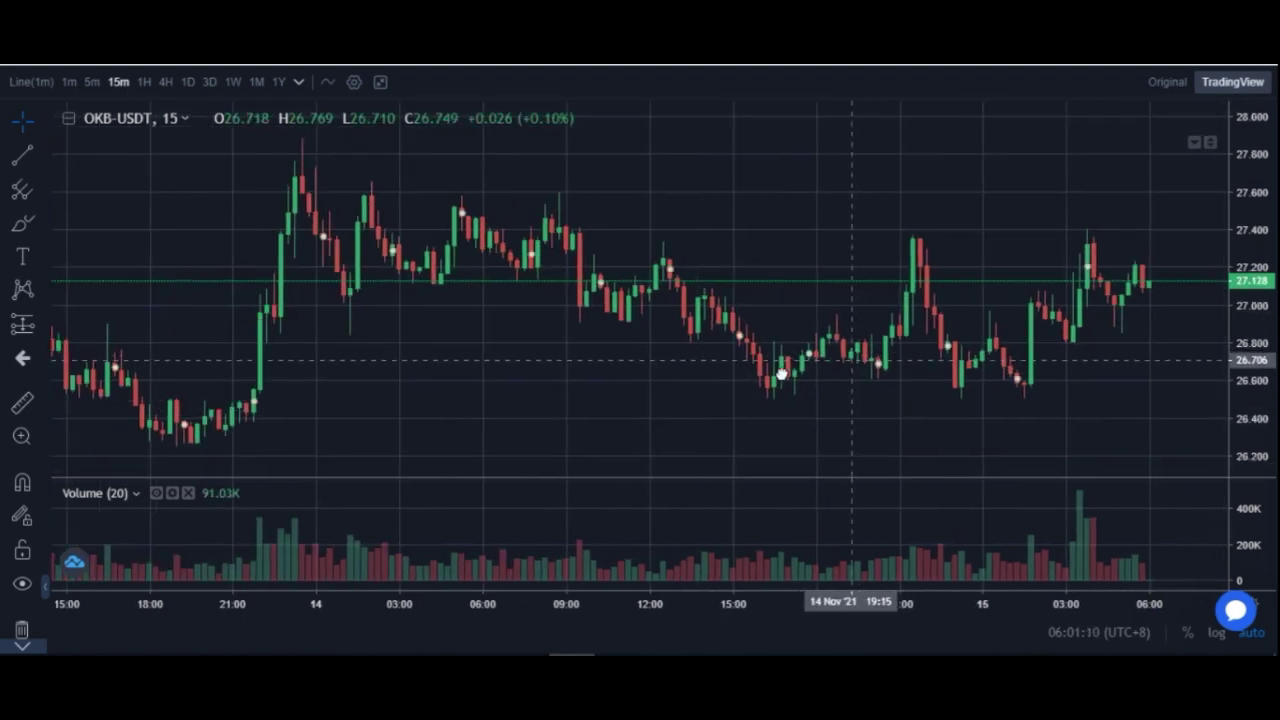
pyautogui.moveTo(662, 367); pyautogui.dragTo(457, 366)
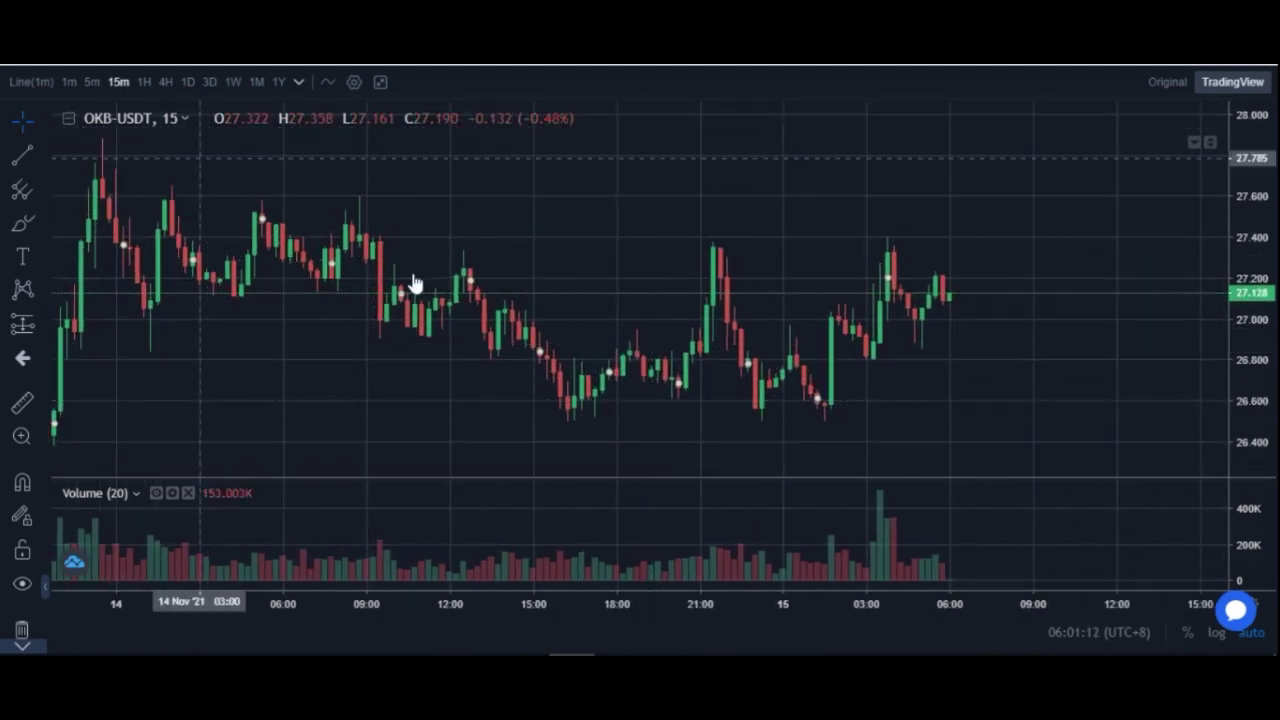
# - Set the OKB/USDT chart interval to 5 minutes and return the chart to its normal size
pyautogui.click(92, 84)
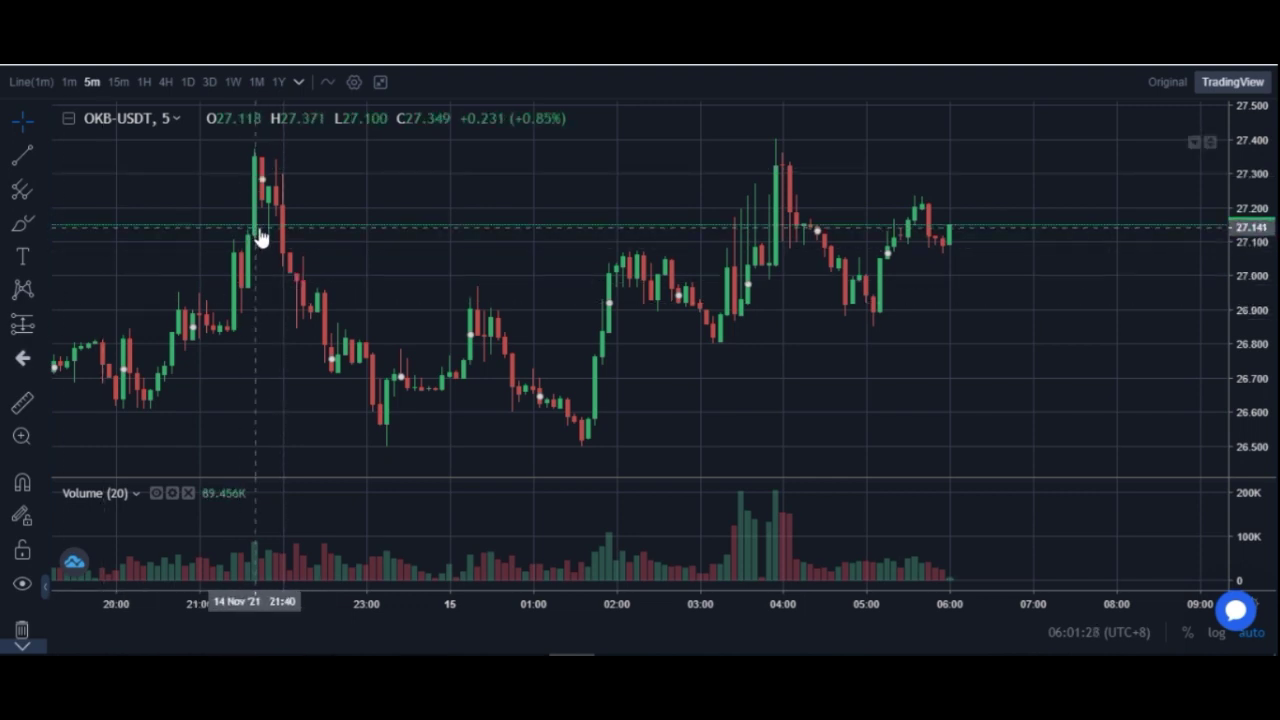
pyautogui.moveTo(300, 255); pyautogui.dragTo(389, 320)
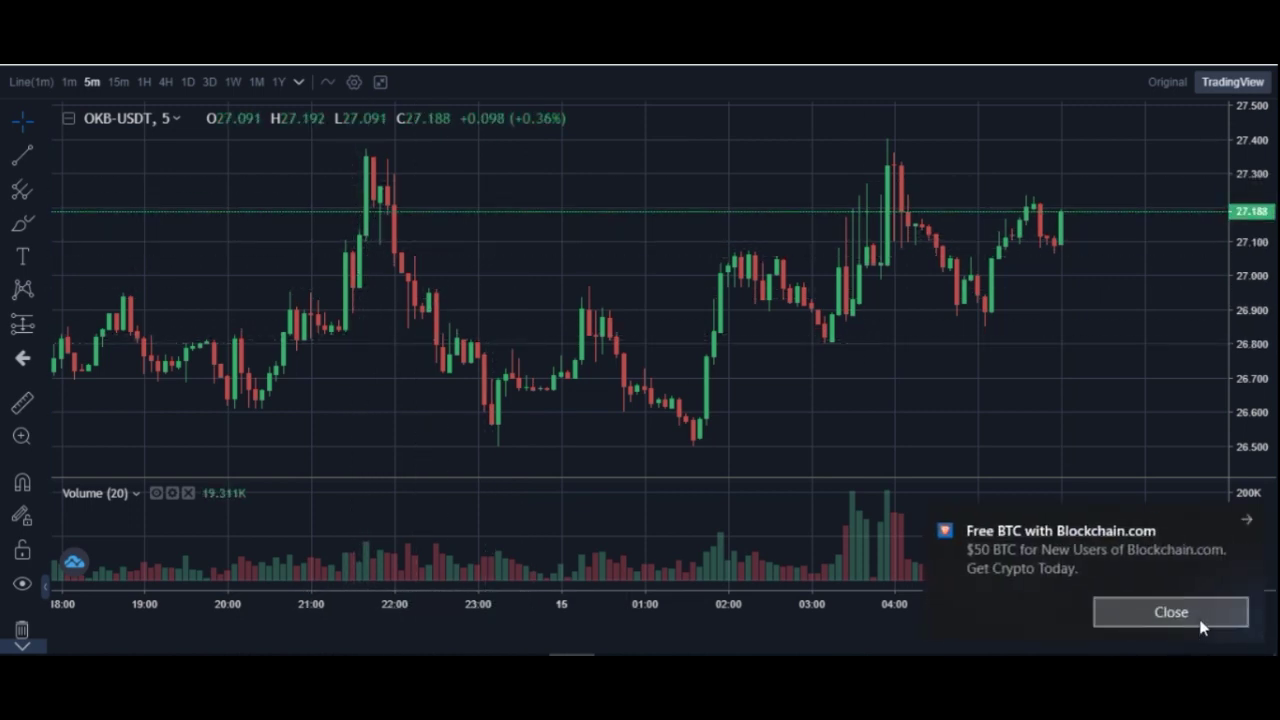
pyautogui.click(1203, 626)
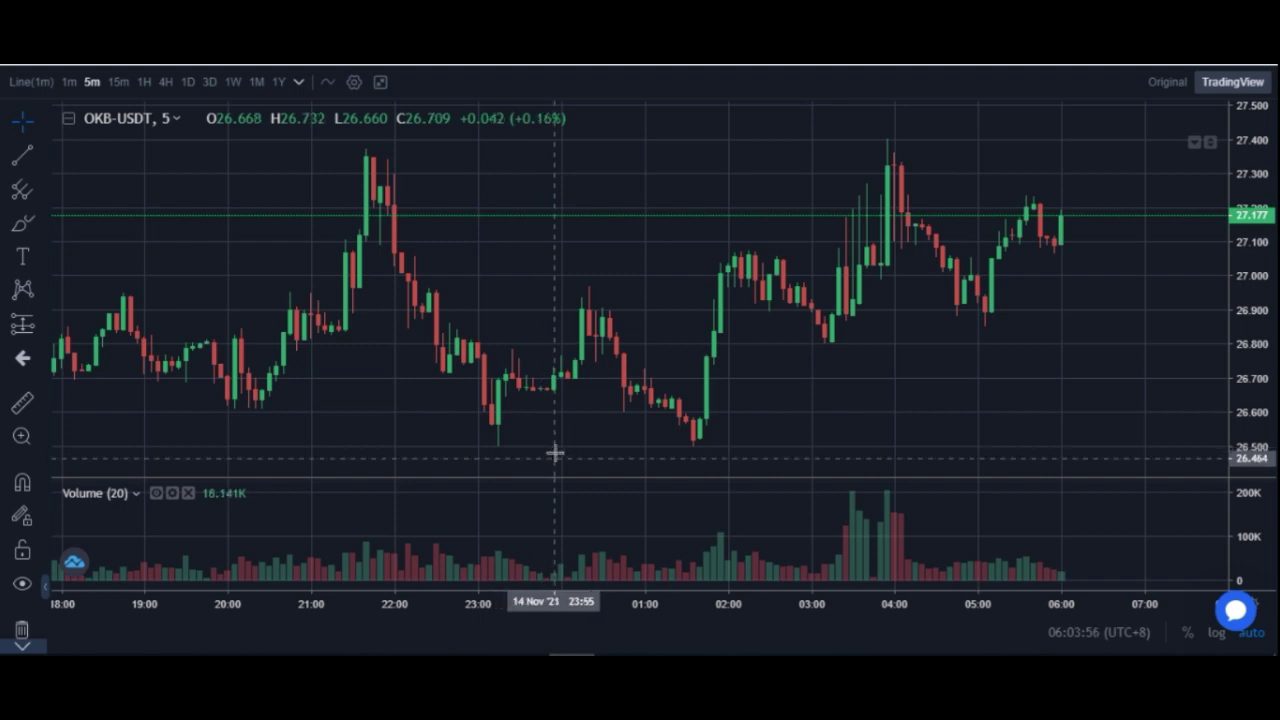
pyautogui.click(380, 84)
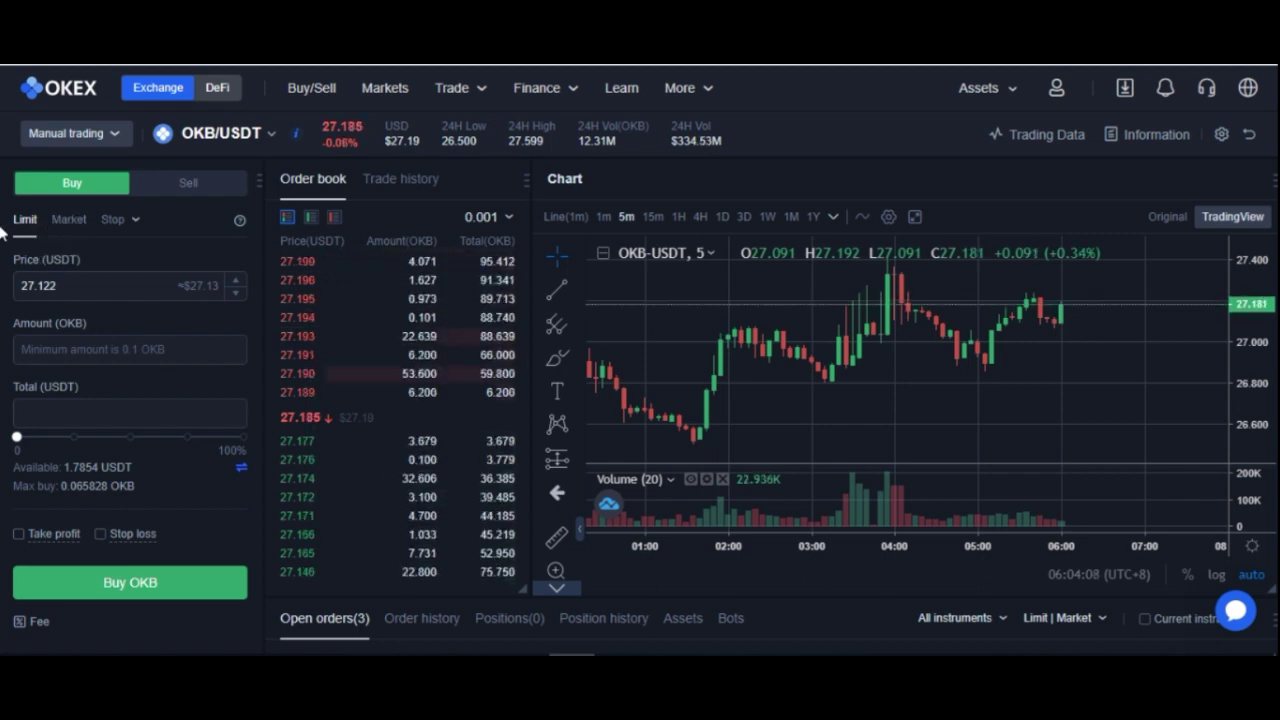
pyautogui.click(83, 289)
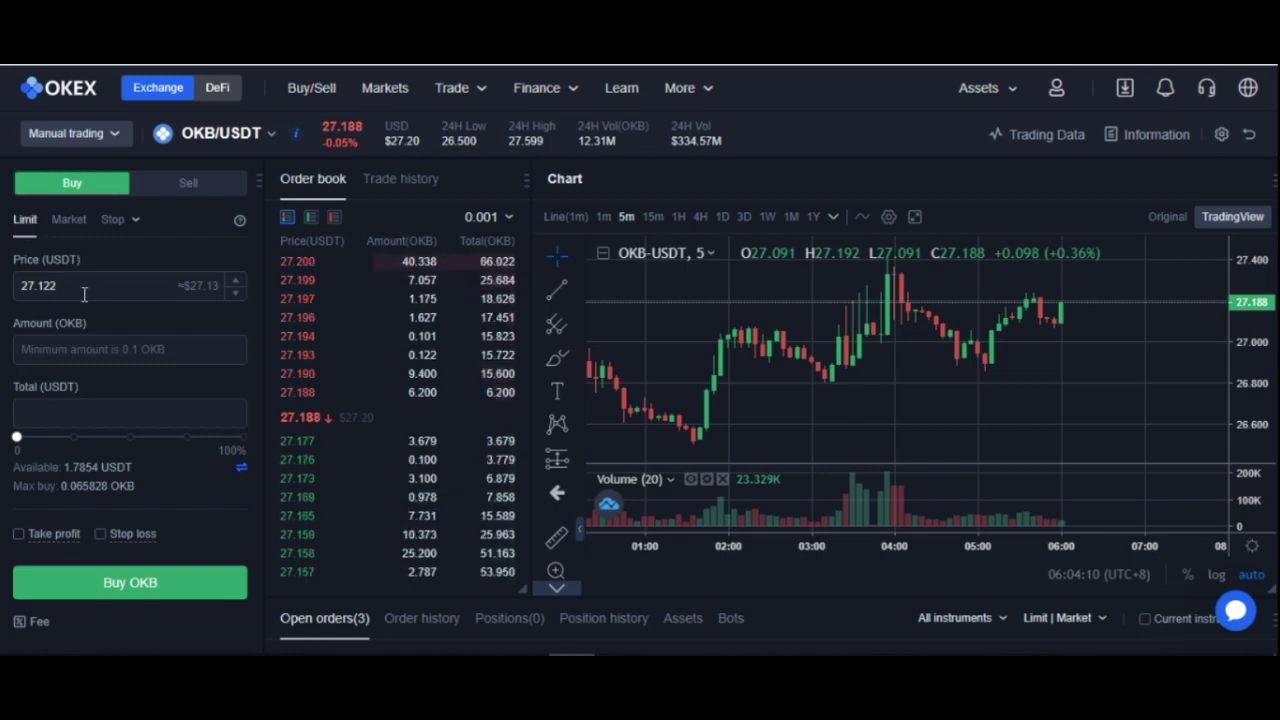
pyautogui.moveTo(80, 289); pyautogui.dragTo(14, 286)
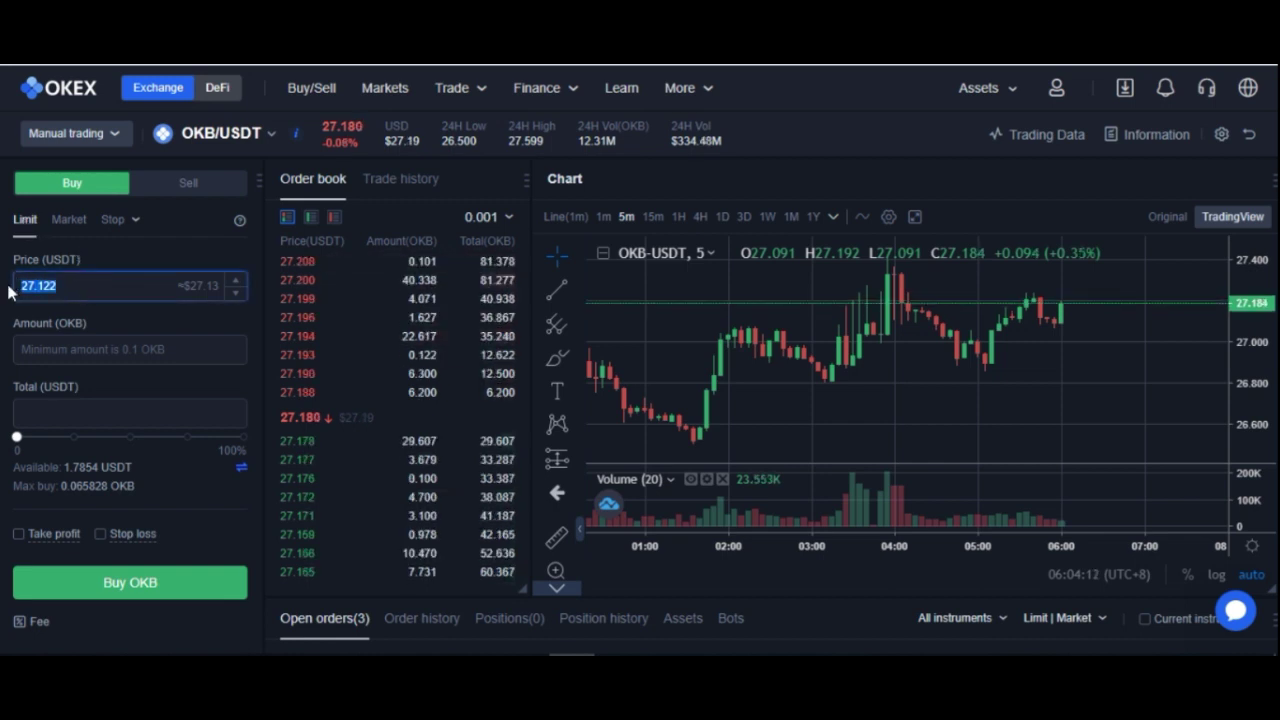
pyautogui.click(76, 283)
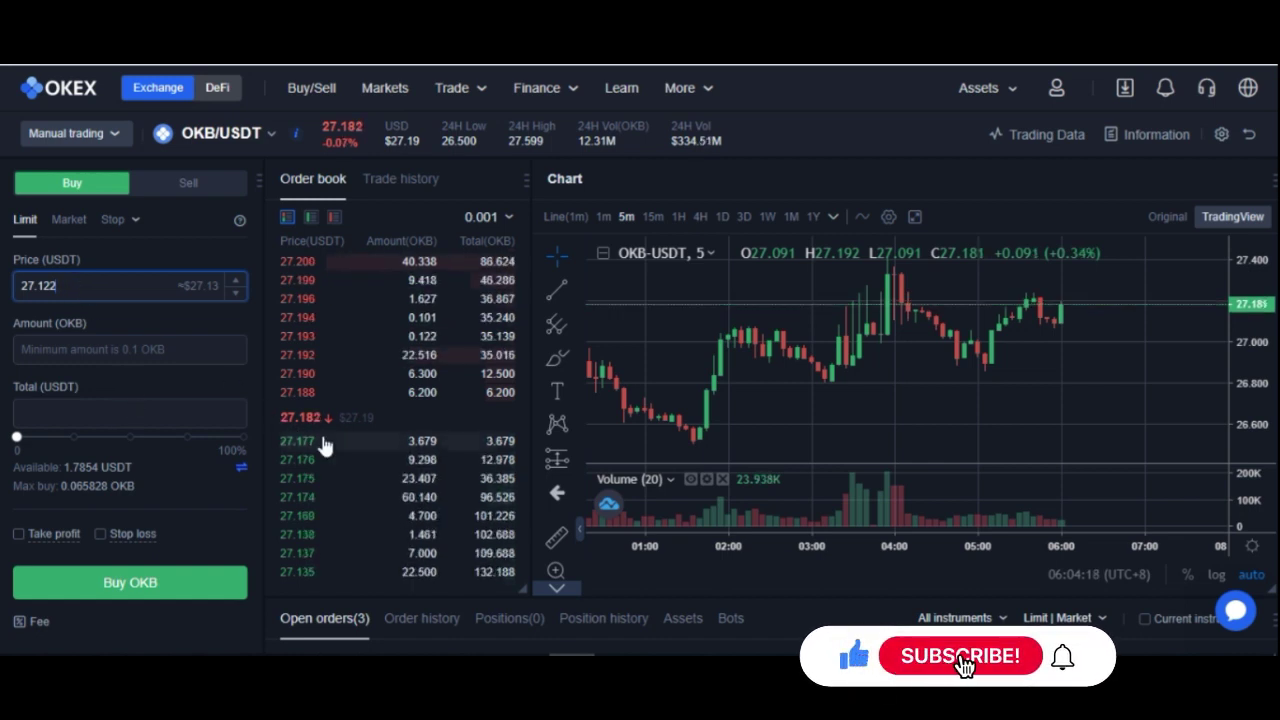
pyautogui.doubleClick(66, 285)
pyautogui.click(78, 286)
pyautogui.doubleClick(48, 286)
pyautogui.click(48, 286)
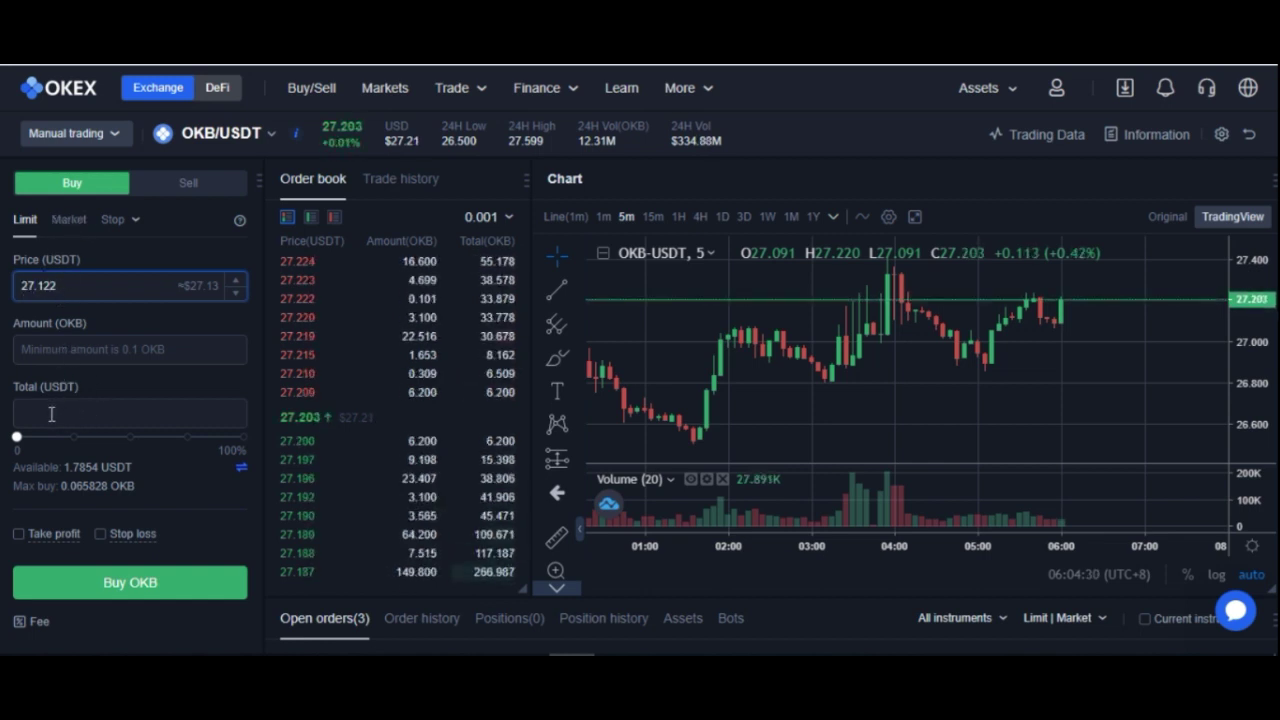
# - Set the total of the OKB limit buy order to 50,000 USDT
pyautogui.click(45, 418)
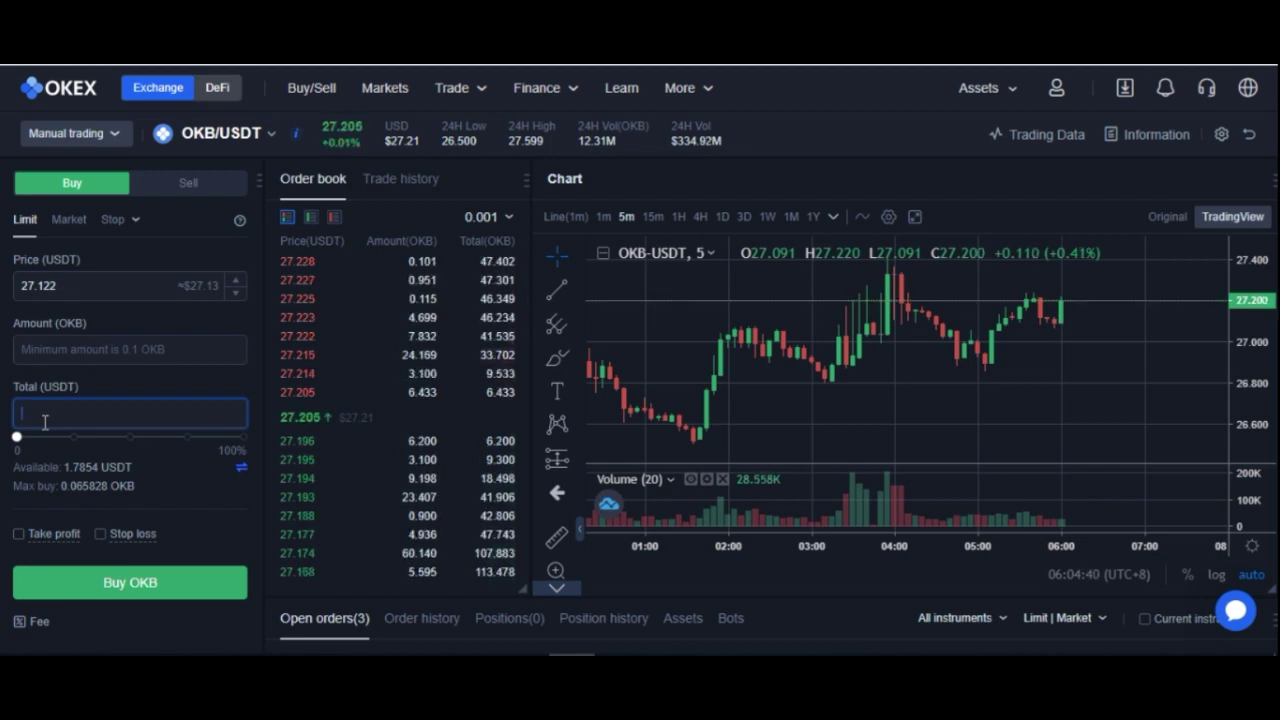
pyautogui.write('50,000')
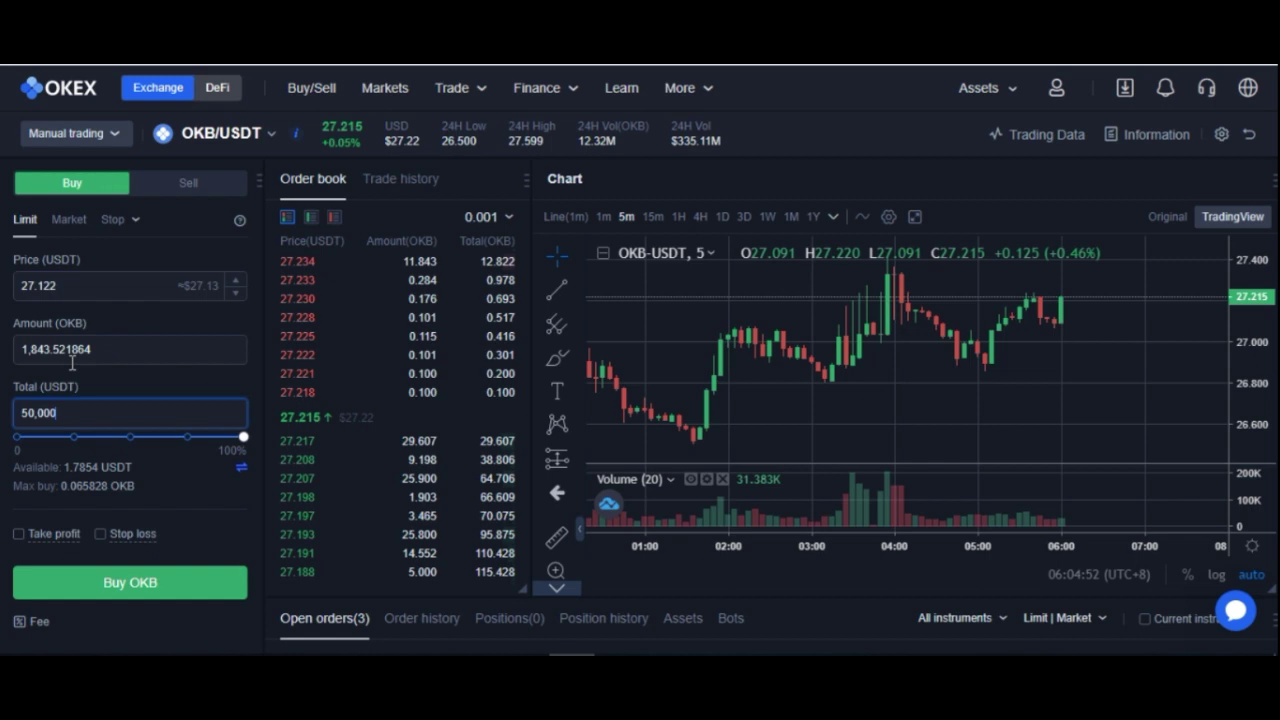
# - Copy the OKB amount of the limit buy order
pyautogui.doubleClick(110, 349)
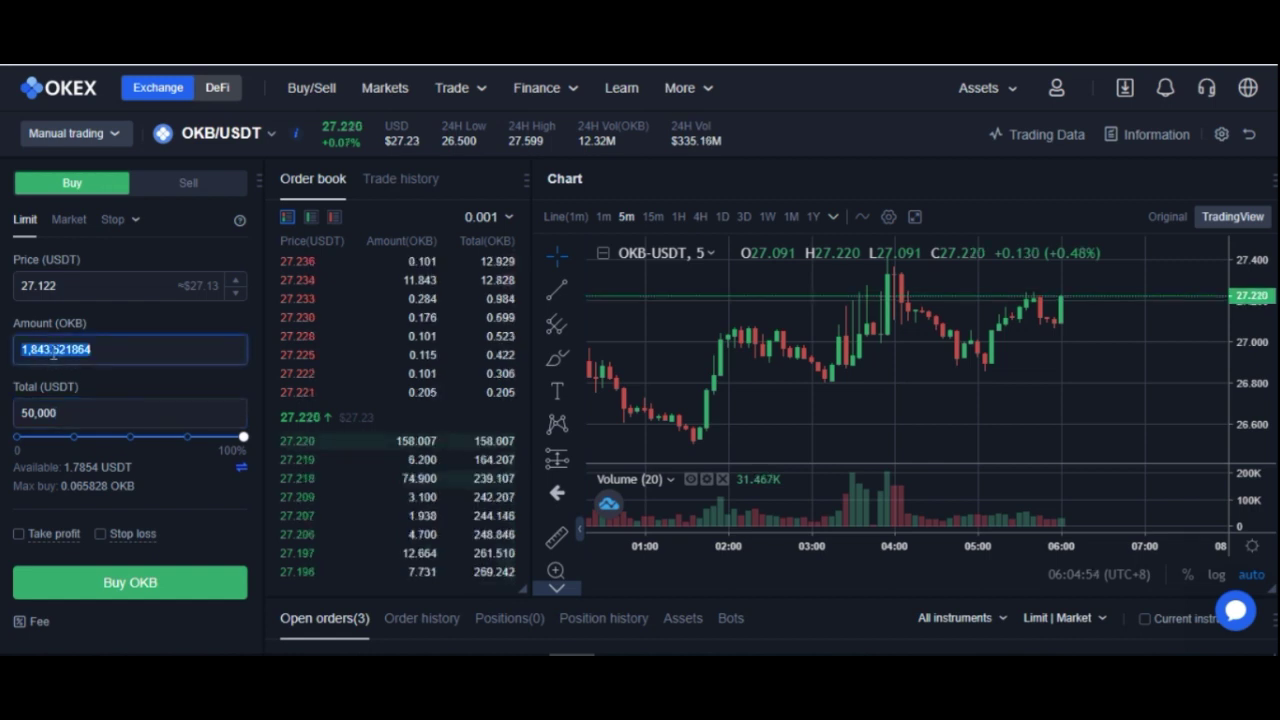
pyautogui.click(55, 350)
pyautogui.doubleClick(58, 350)
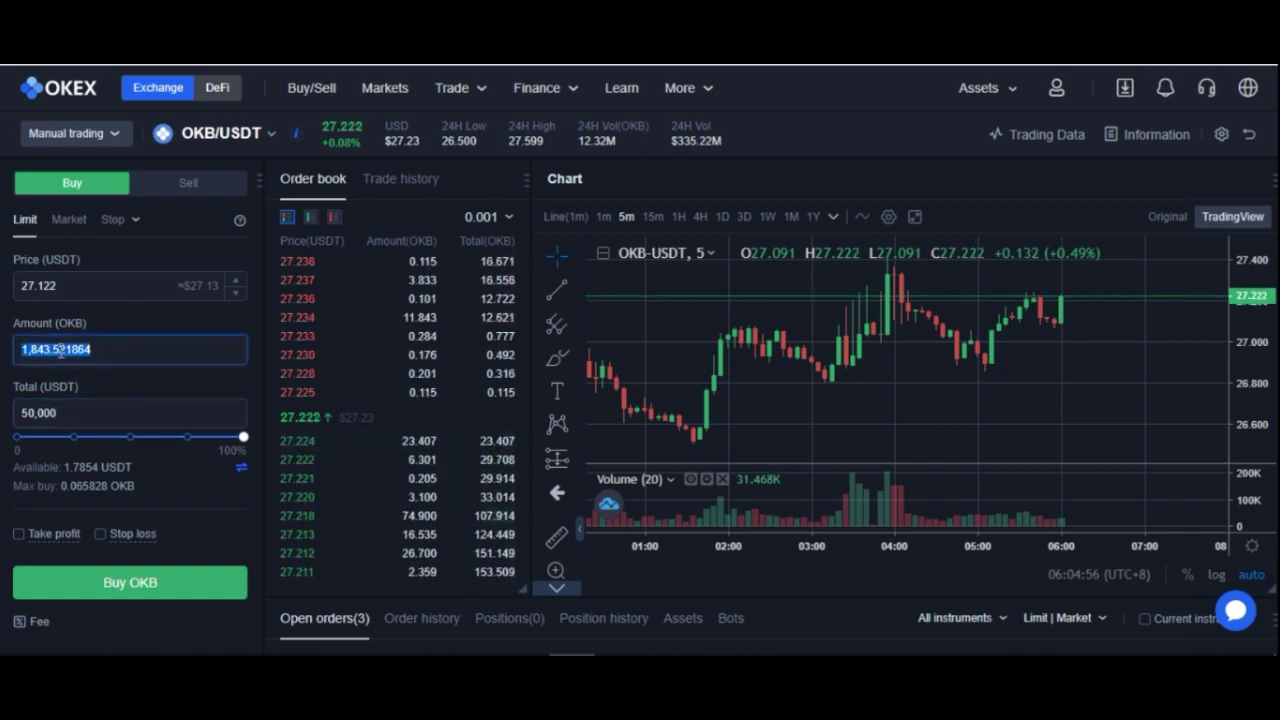
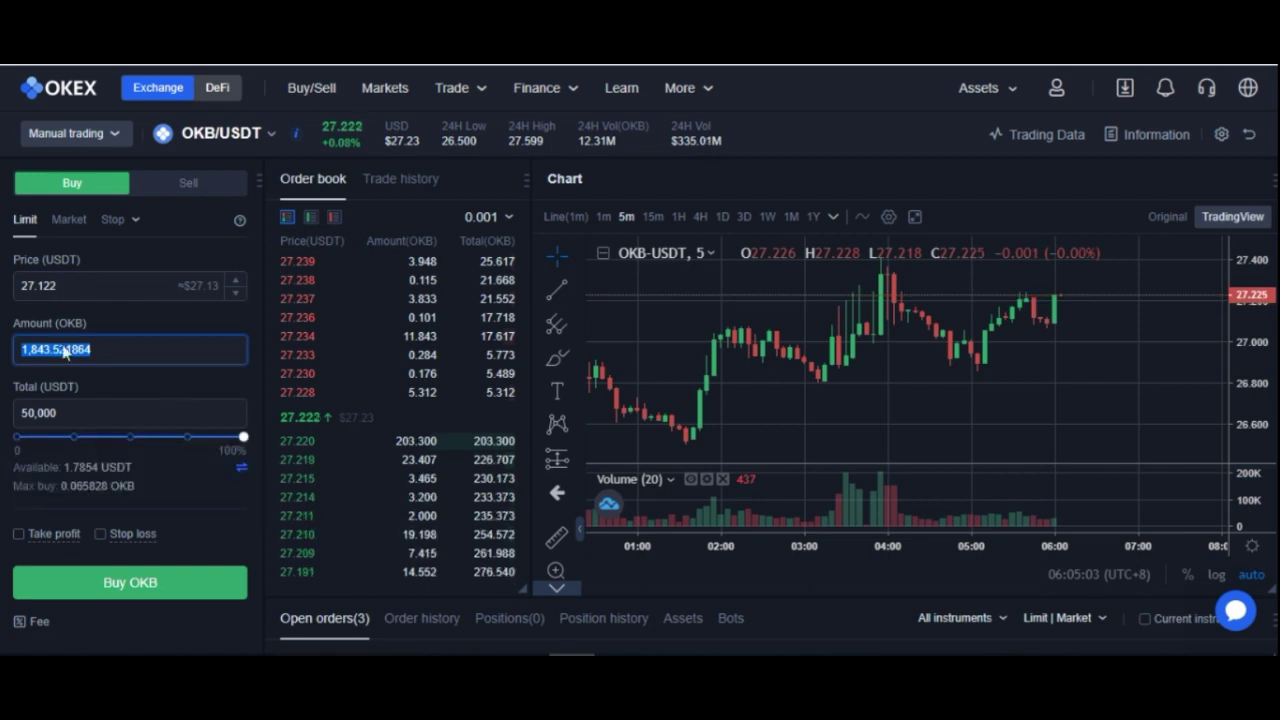
# - Review the open orders listed beneath the trading form and return to the order entry
pyautogui.scroll(-1, 184, 520)
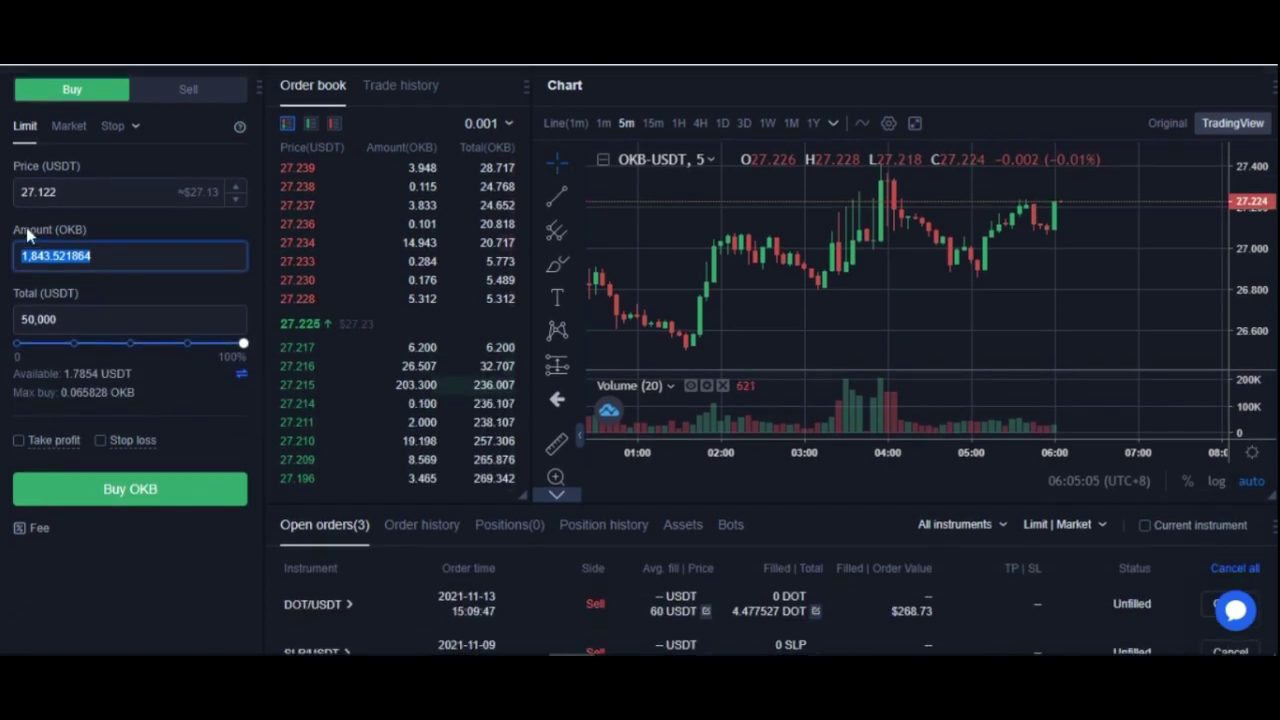
pyautogui.scroll(-3, 131, 527)
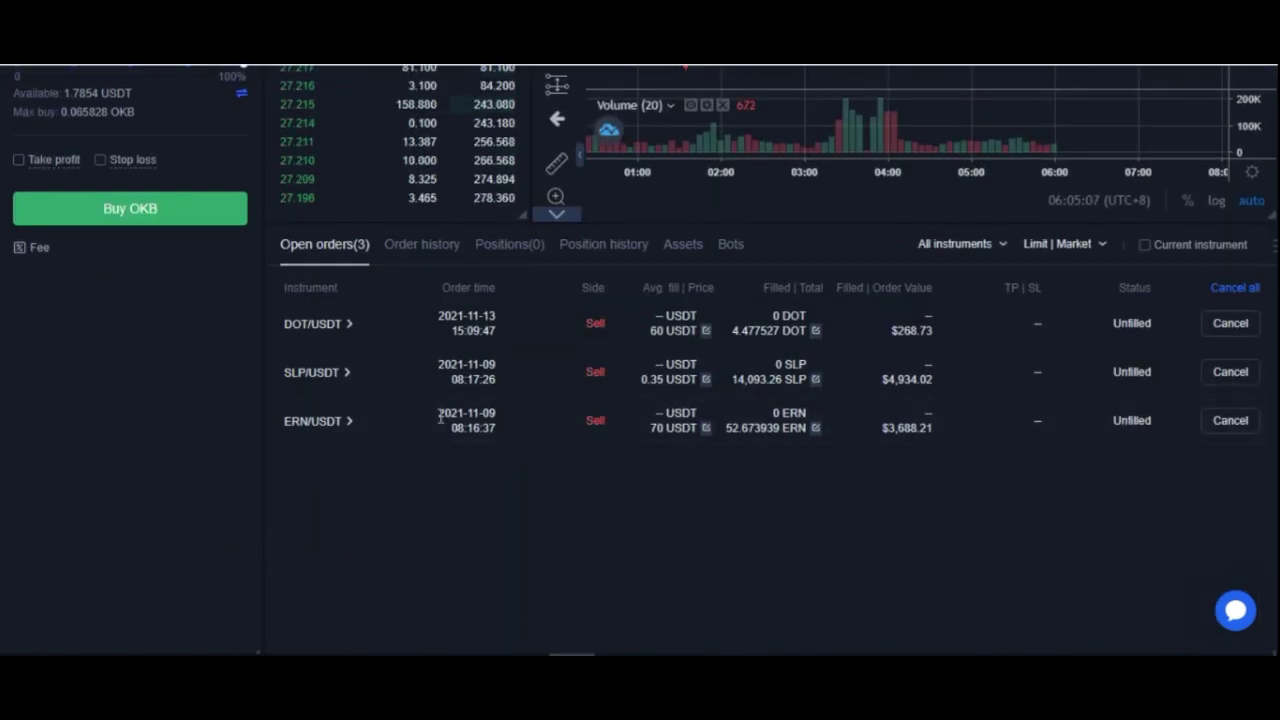
pyautogui.scroll(4, 157, 501)
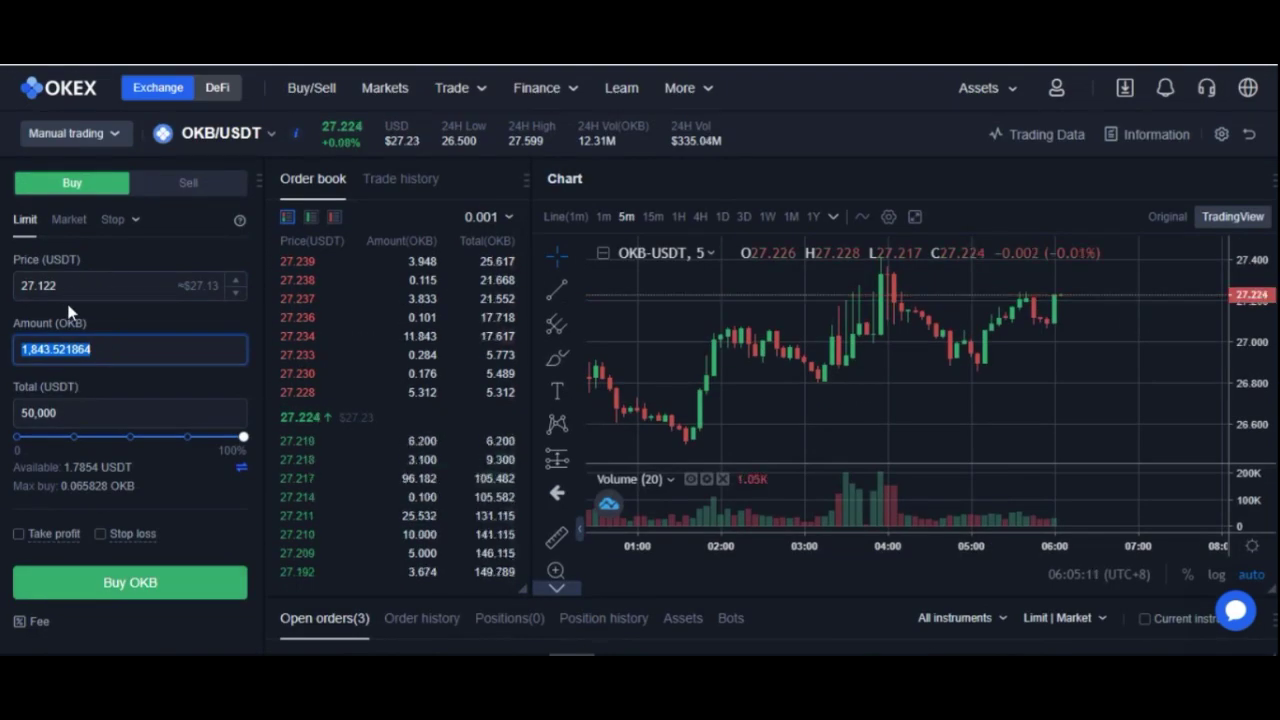
pyautogui.scroll(-3, 480, 590)
pyautogui.scroll(3, 431, 543)
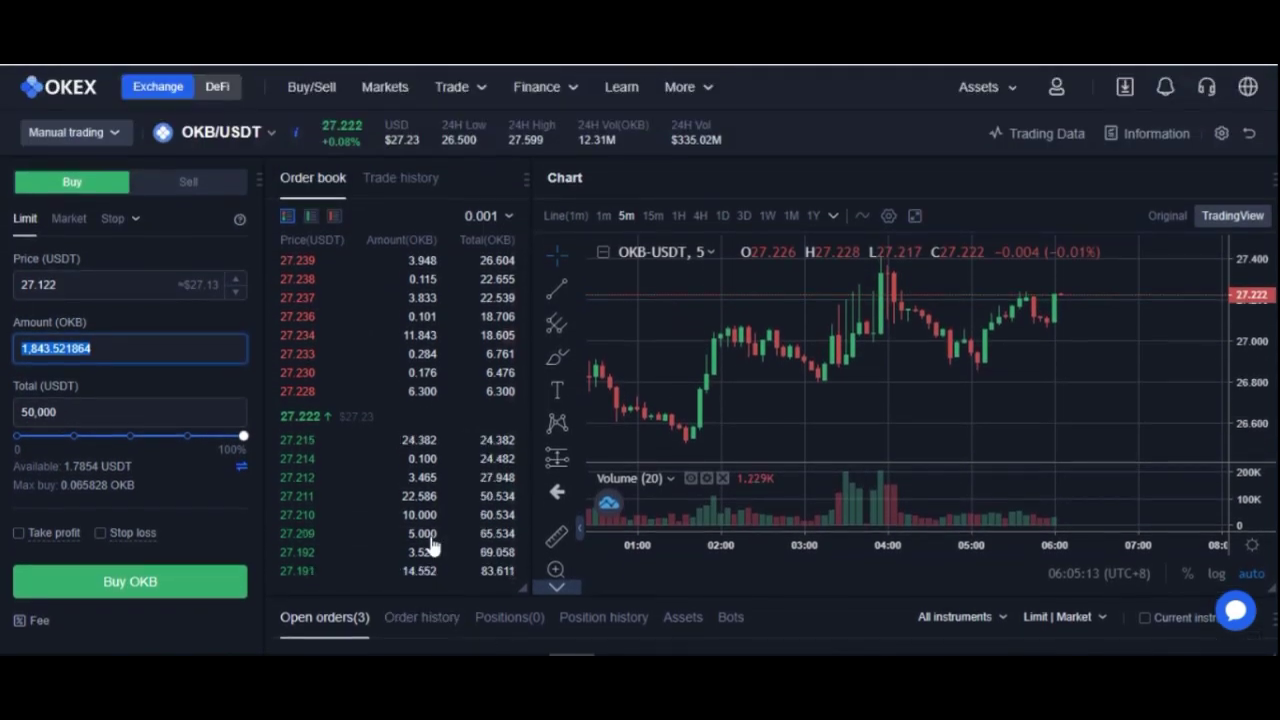
# - Fill in a limit sell order for OKB at 30 USDT with the copied amount of 1,843.521864 OKB
pyautogui.click(180, 184)
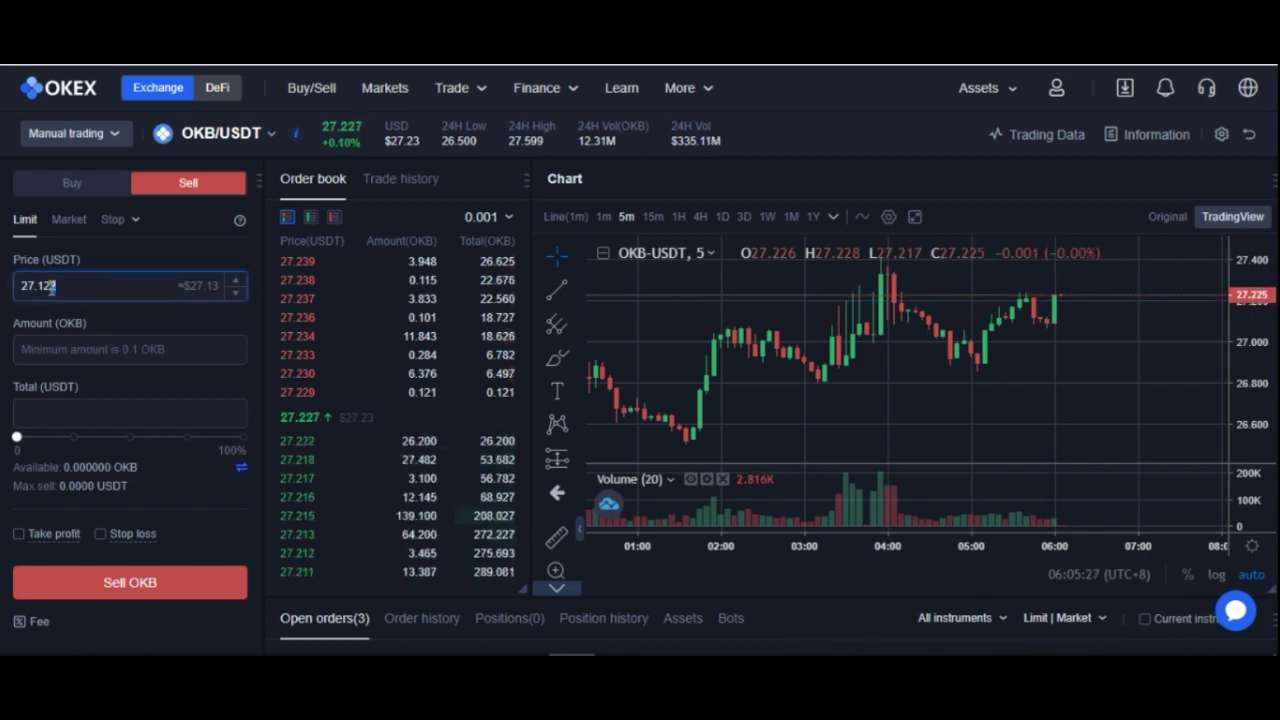
pyautogui.moveTo(52, 288); pyautogui.dragTo(17, 291)
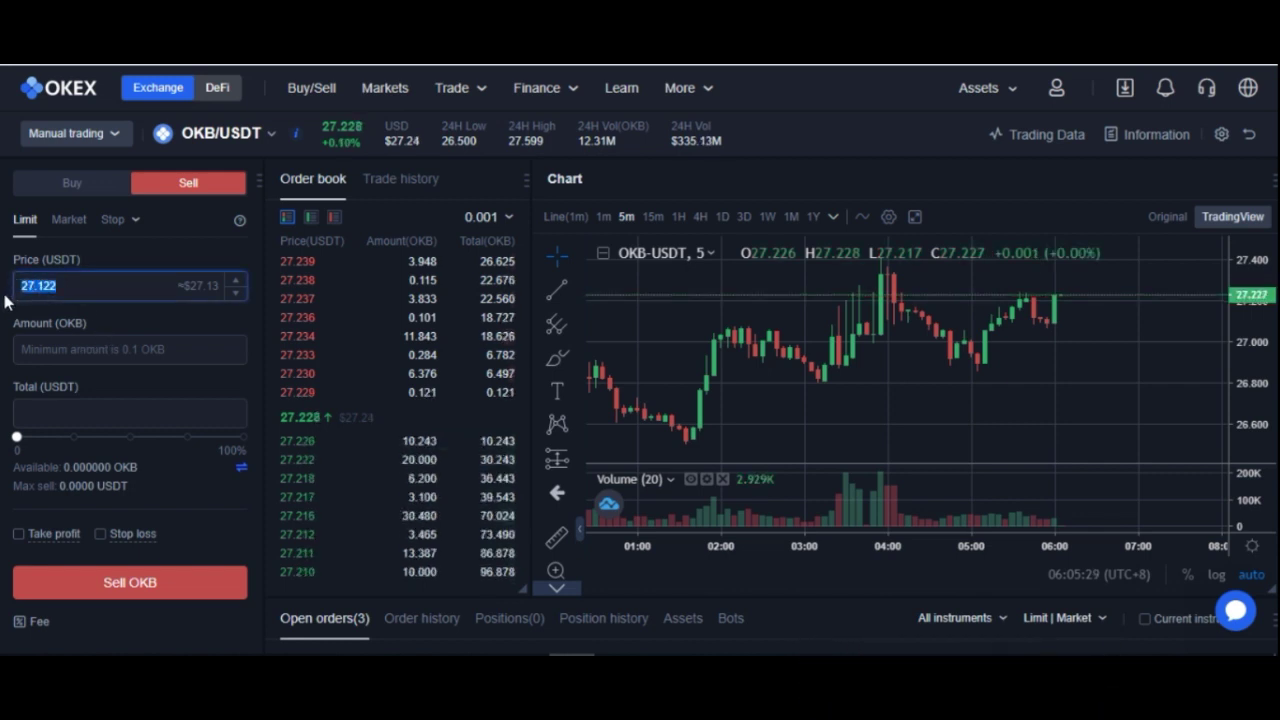
pyautogui.write('30')
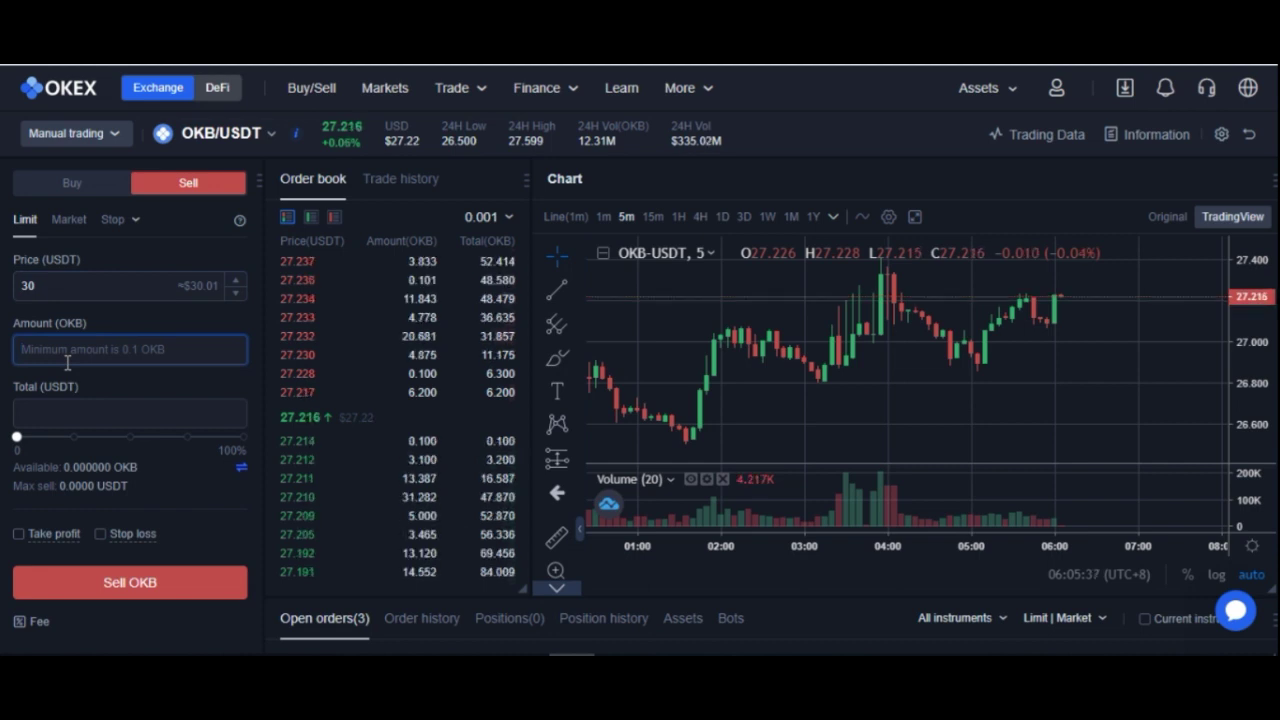
pyautogui.write('1,843.521864')
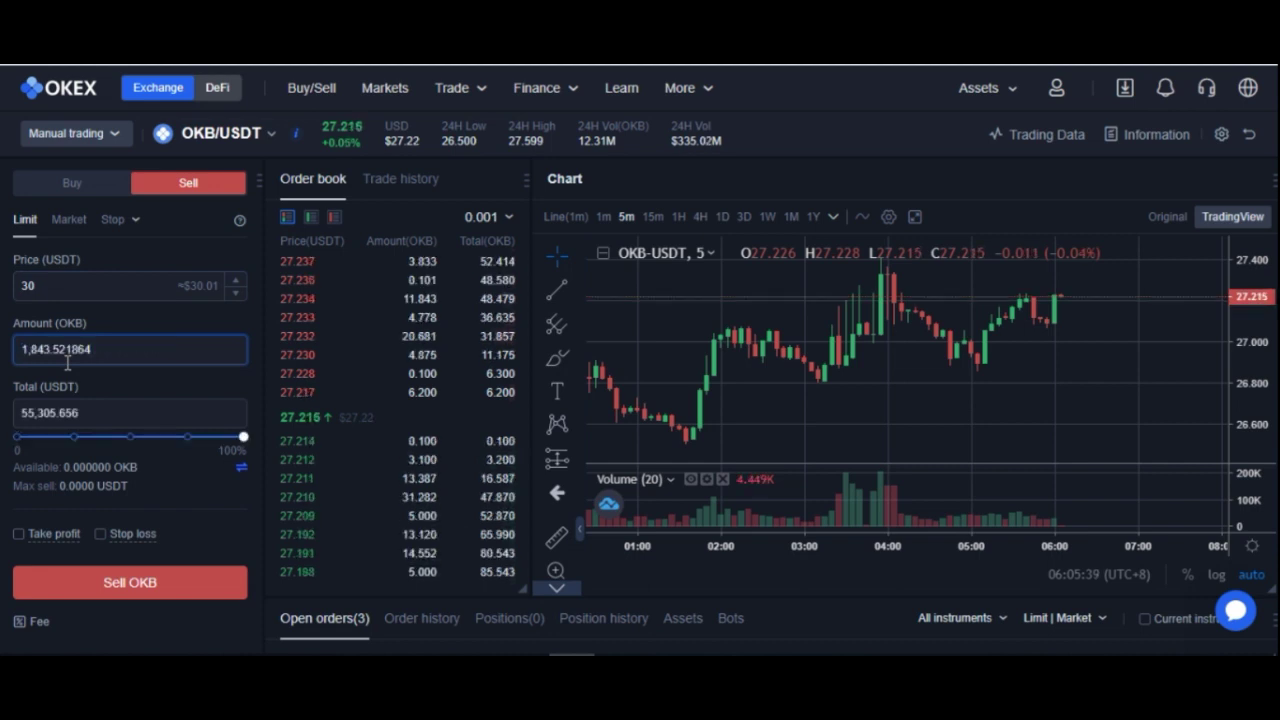
pyautogui.click(138, 377)
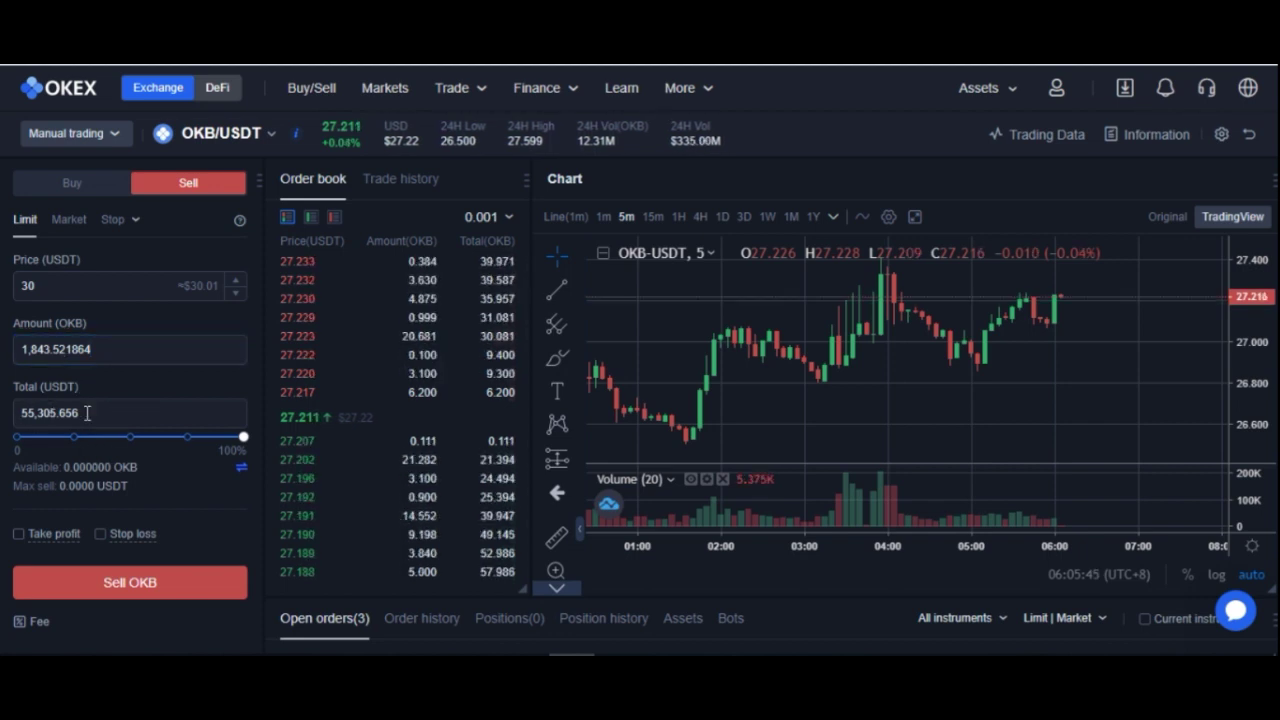
# - Highlight the total of the OKB sell order to examine its proceeds in USDT
pyautogui.doubleClick(50, 407)
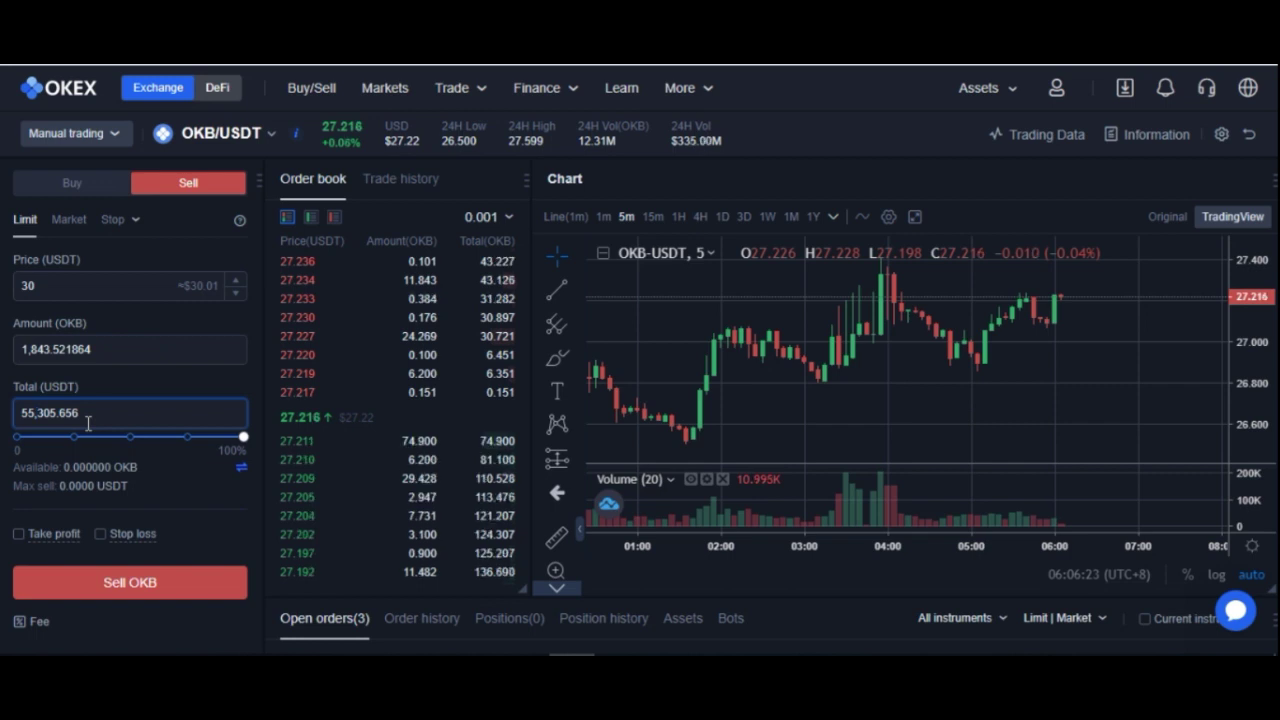
pyautogui.click(26, 415)
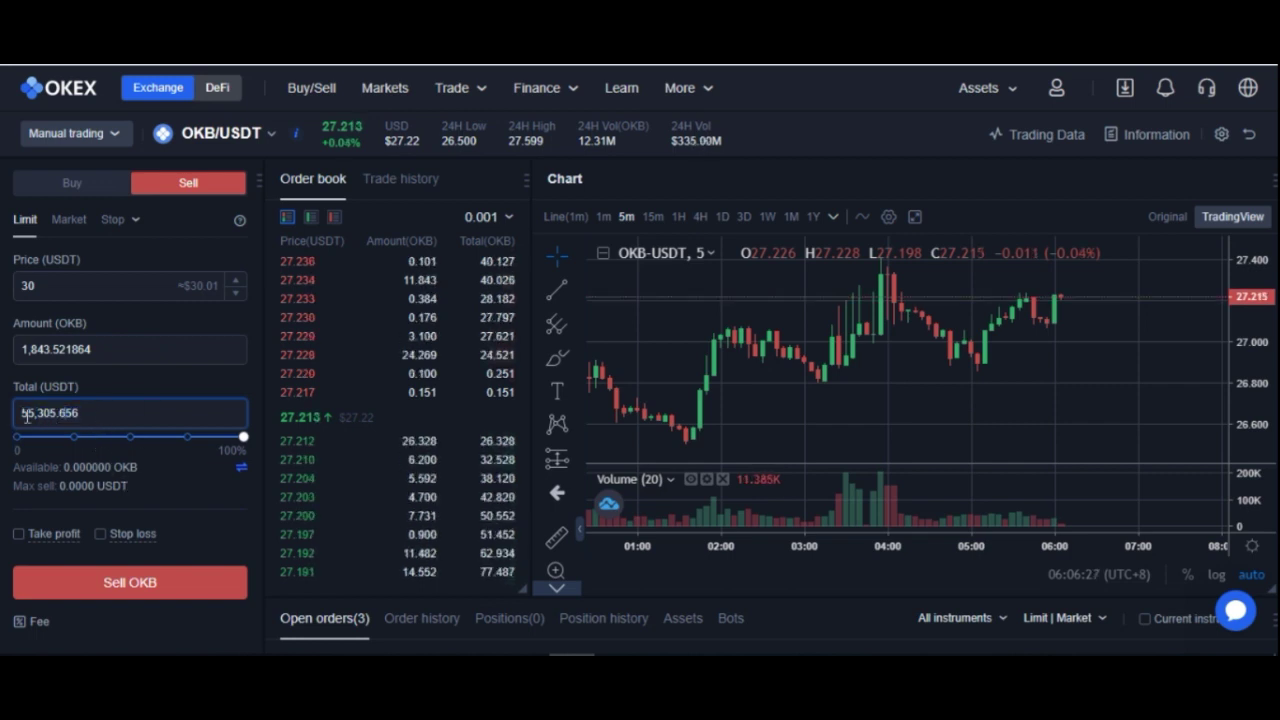
pyautogui.moveTo(30, 411); pyautogui.dragTo(82, 409)
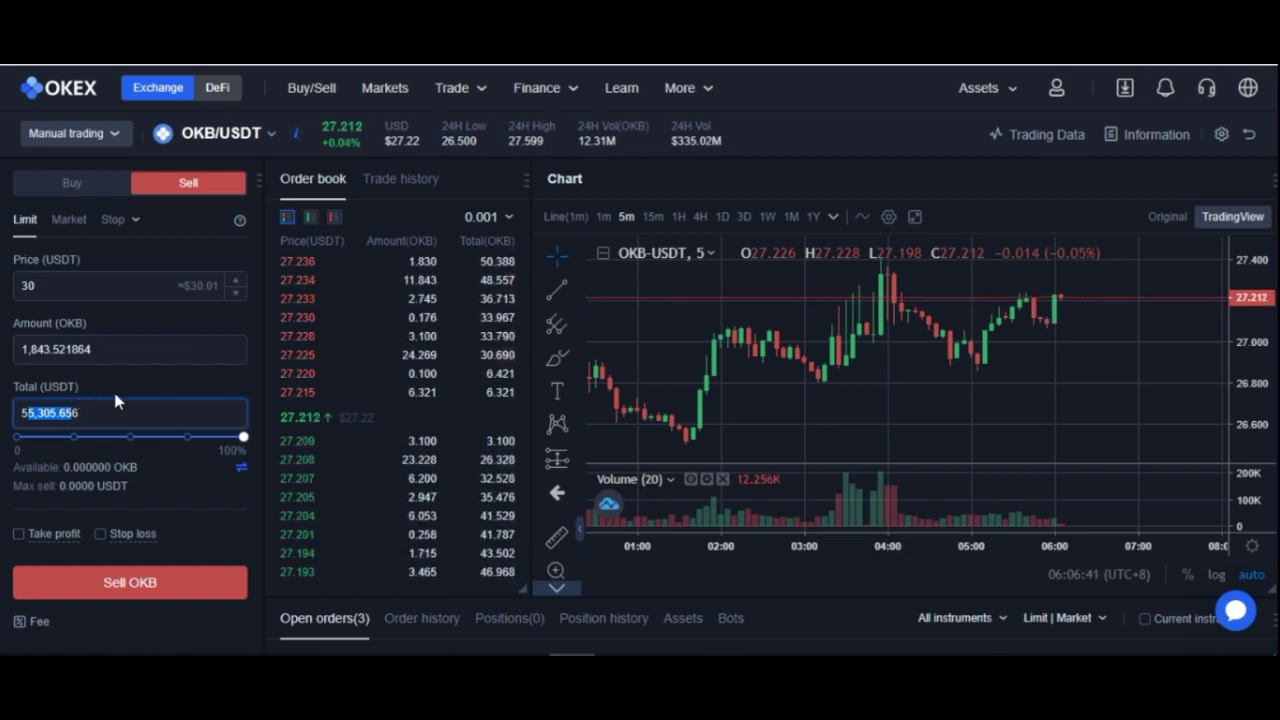
pyautogui.click(127, 388)
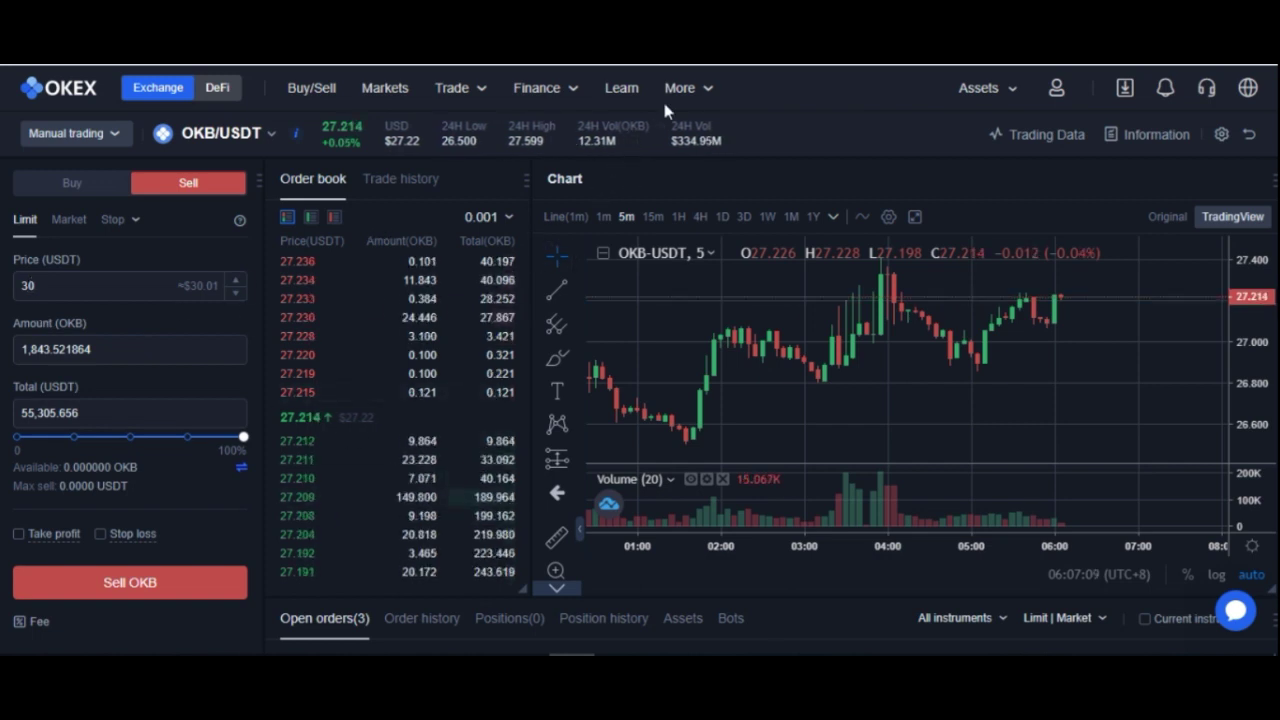
# - Check the enlarged OKB/USDT chart, return to the buy order and set its limit price to 26.50 USDT
pyautogui.click(914, 216)
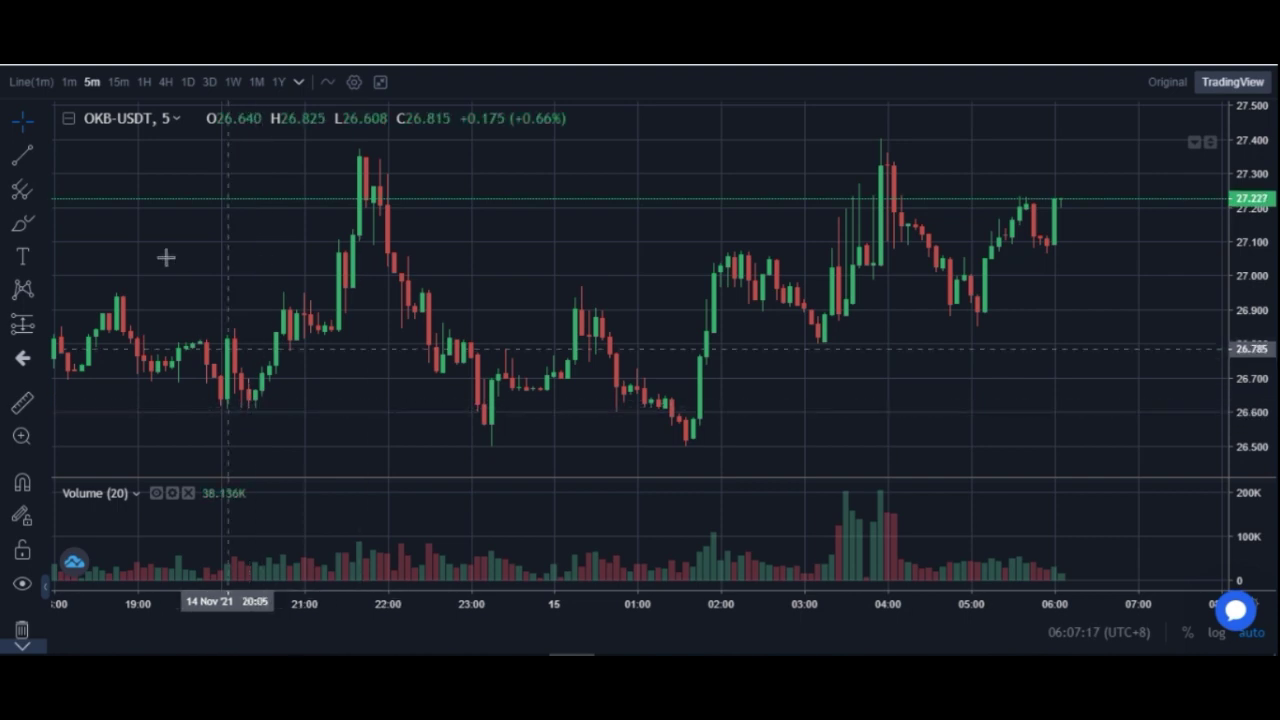
pyautogui.click(374, 104)
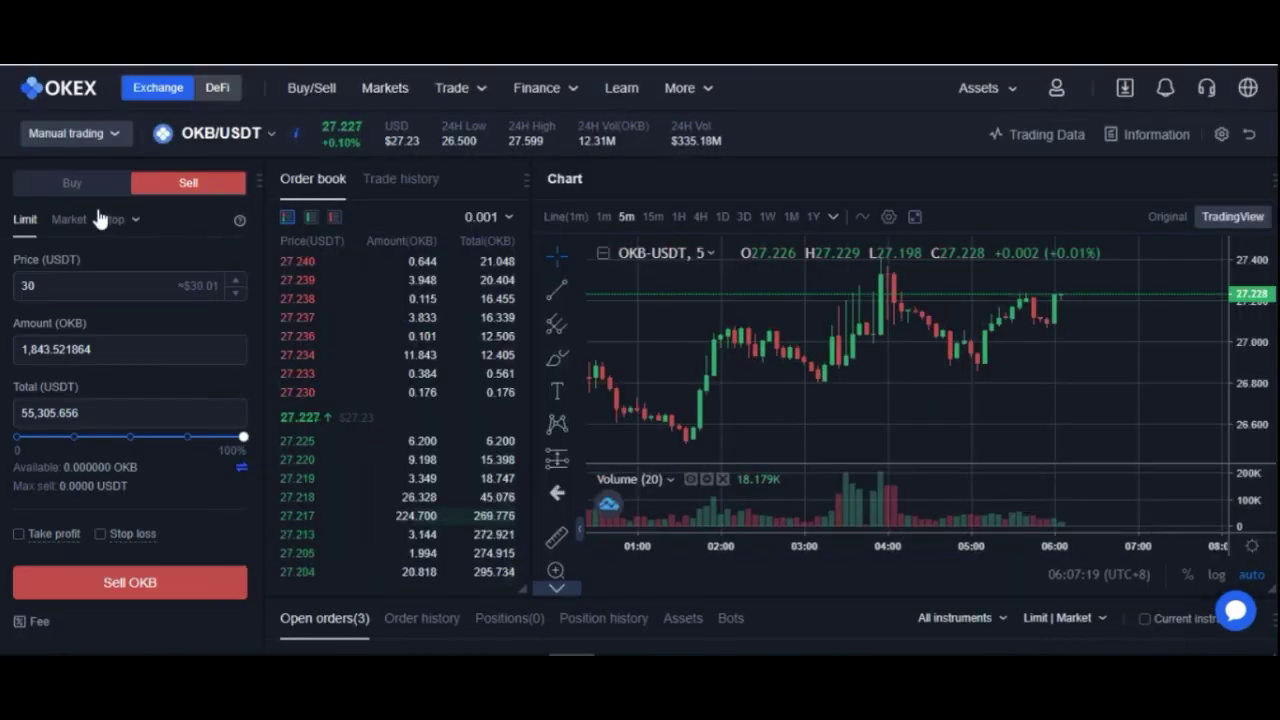
pyautogui.click(71, 183)
pyautogui.moveTo(62, 291); pyautogui.dragTo(12, 295)
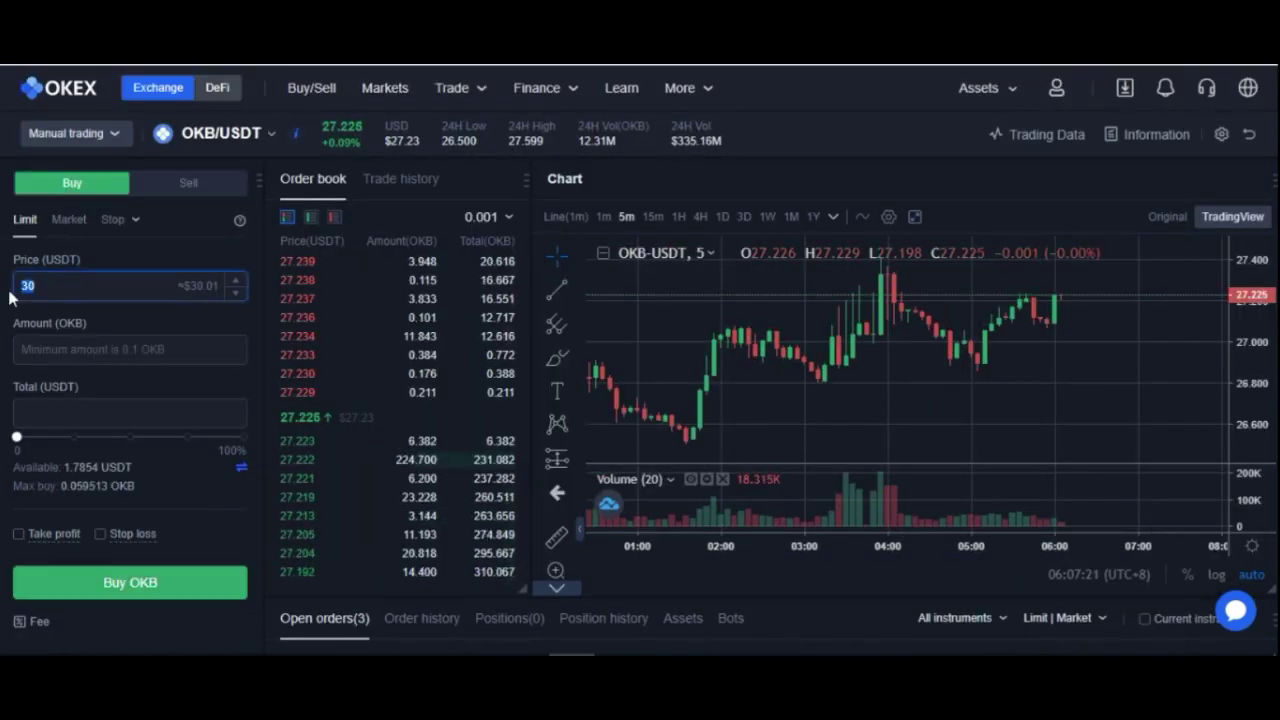
pyautogui.write('2')
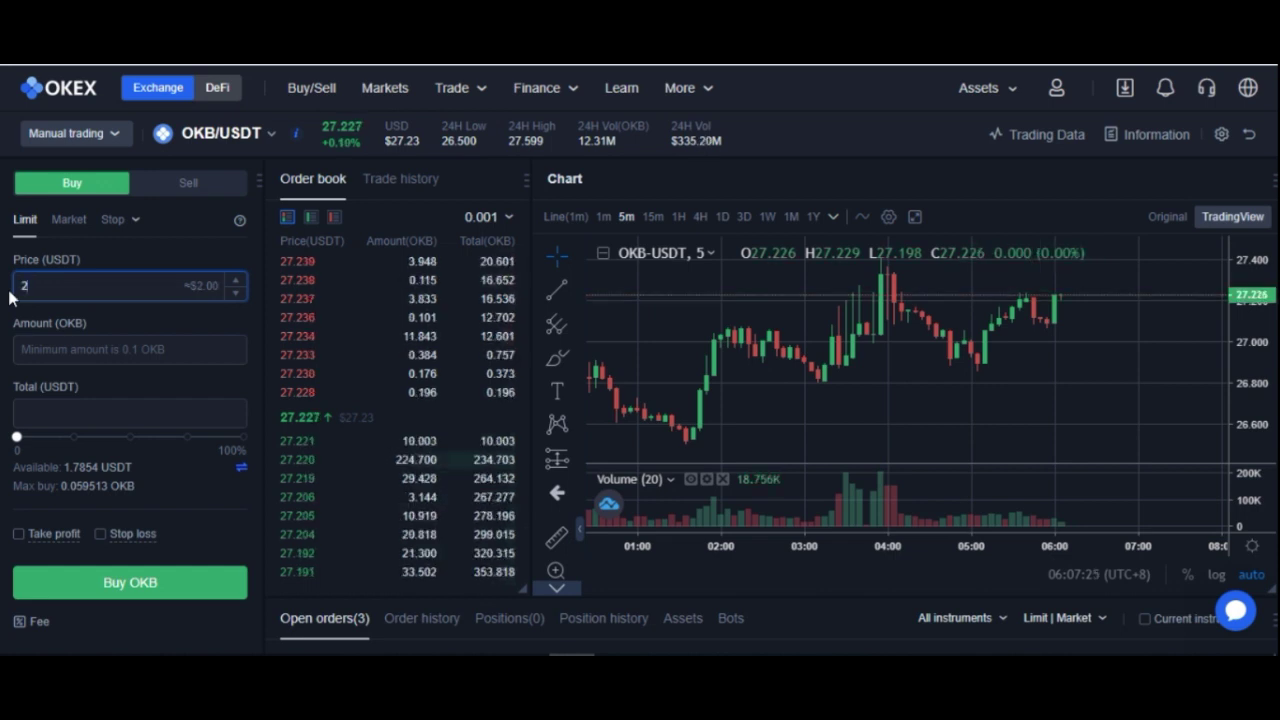
pyautogui.write('6.')
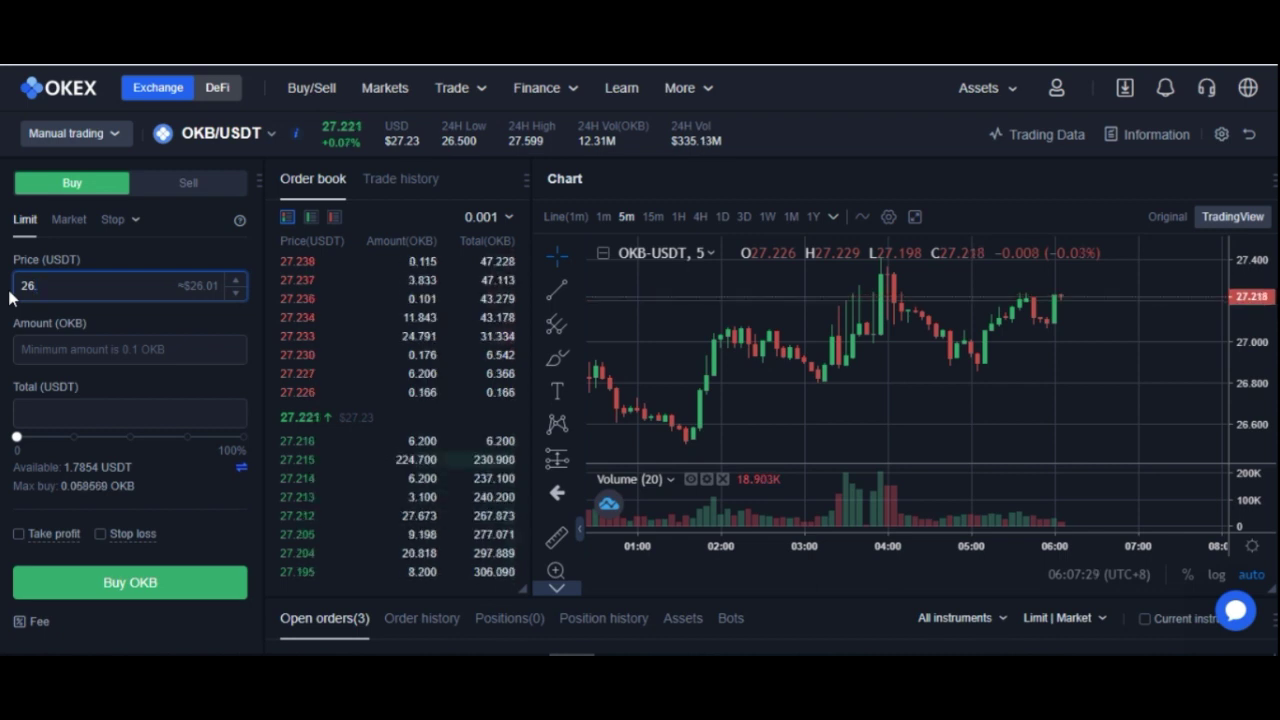
pyautogui.write('50')
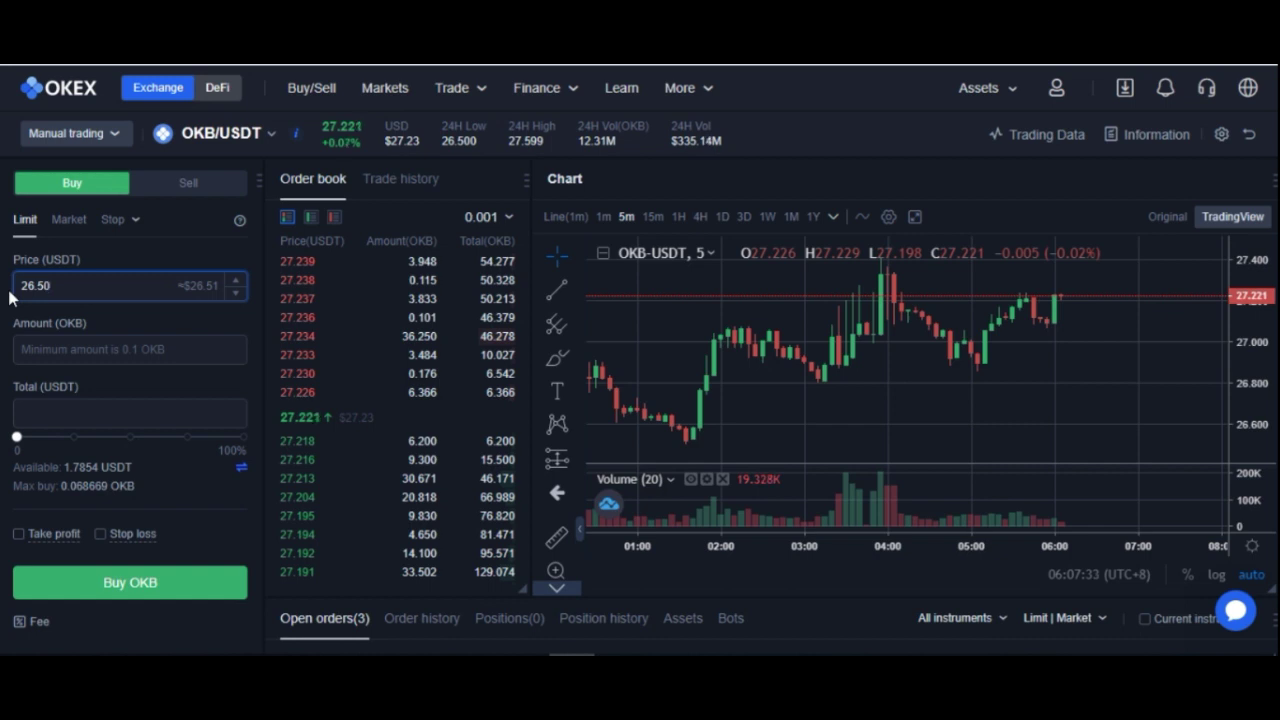
# - Set the total of the OKB limit buy order to 50,000 USDT and copy its OKB amount
pyautogui.click(63, 413)
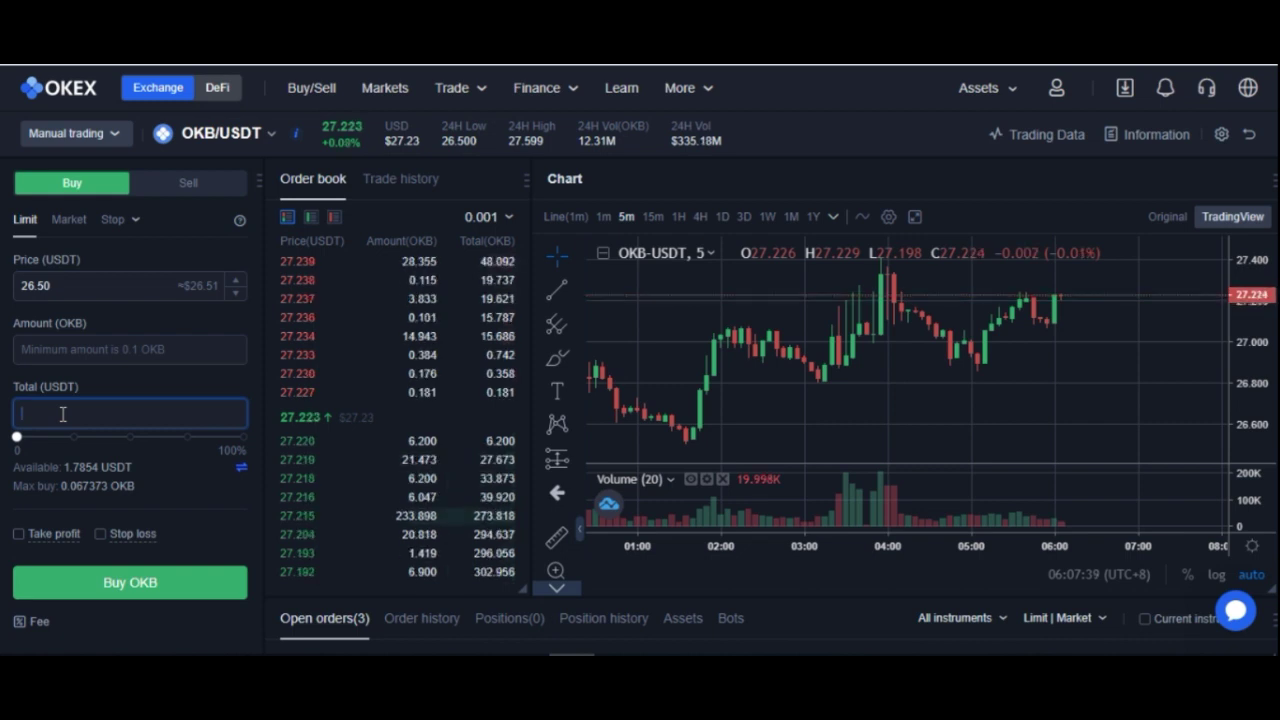
pyautogui.write('59')
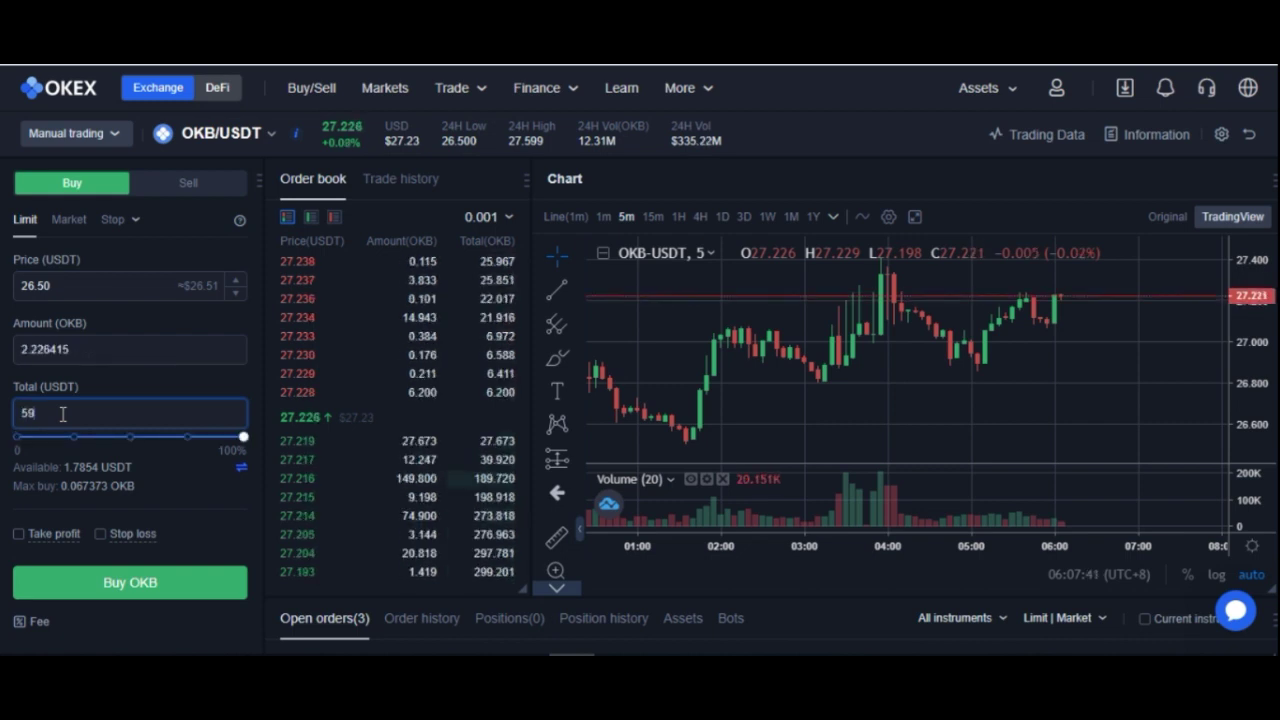
pyautogui.press('BackSpace')
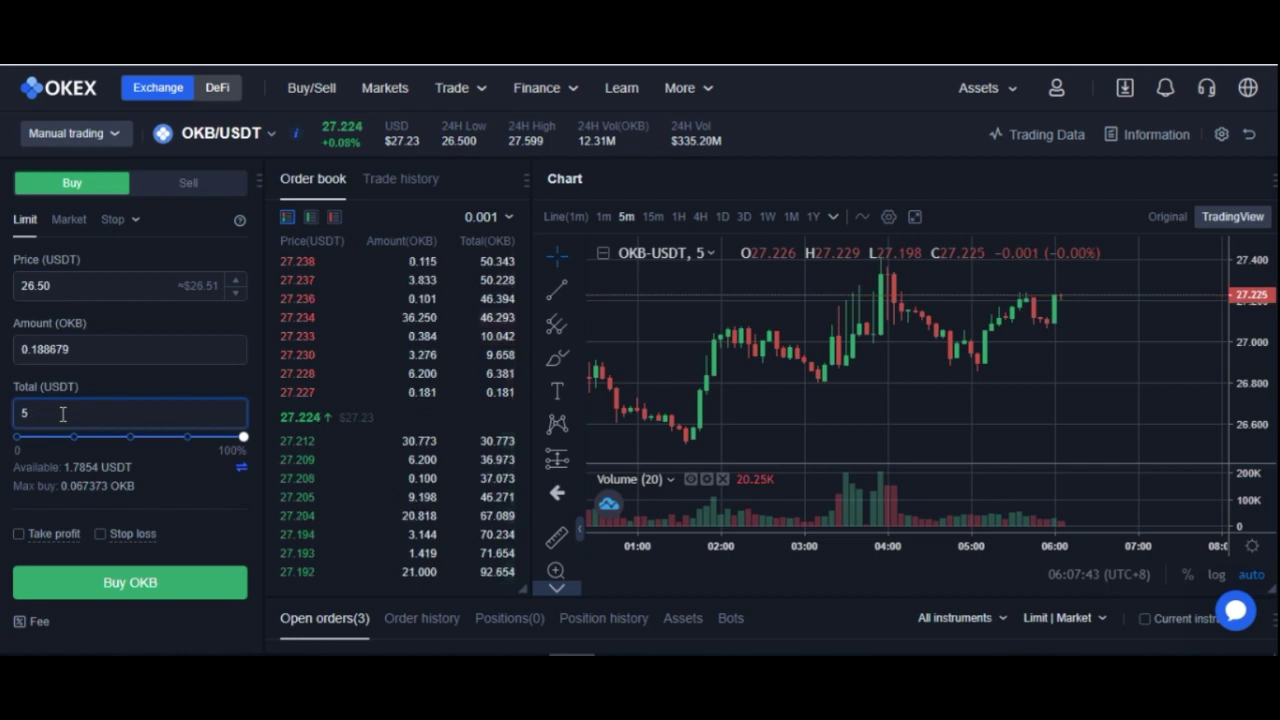
pyautogui.write('0,000')
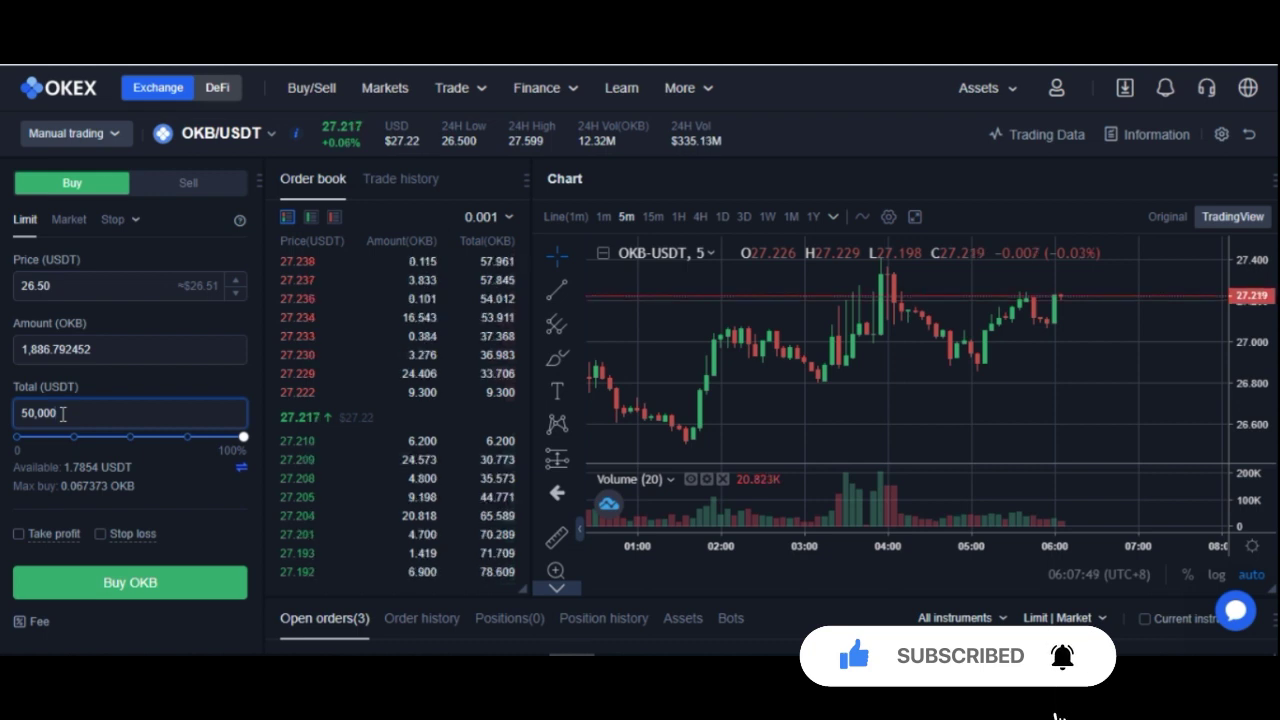
pyautogui.doubleClick(40, 343)
pyautogui.hotkey('ctrl', 'c')
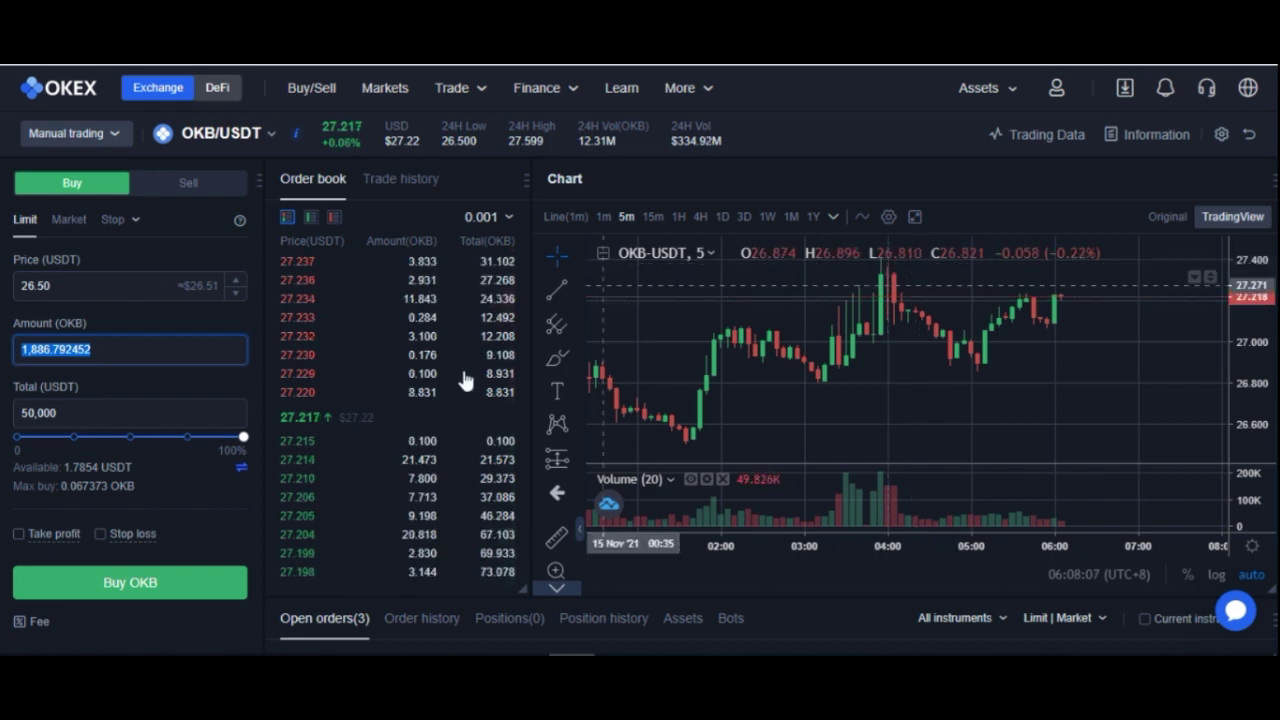
# - Fill in a limit sell order for OKB at 27.50 USDT with the copied amount of 1,886.792452 OKB
pyautogui.click(190, 184)
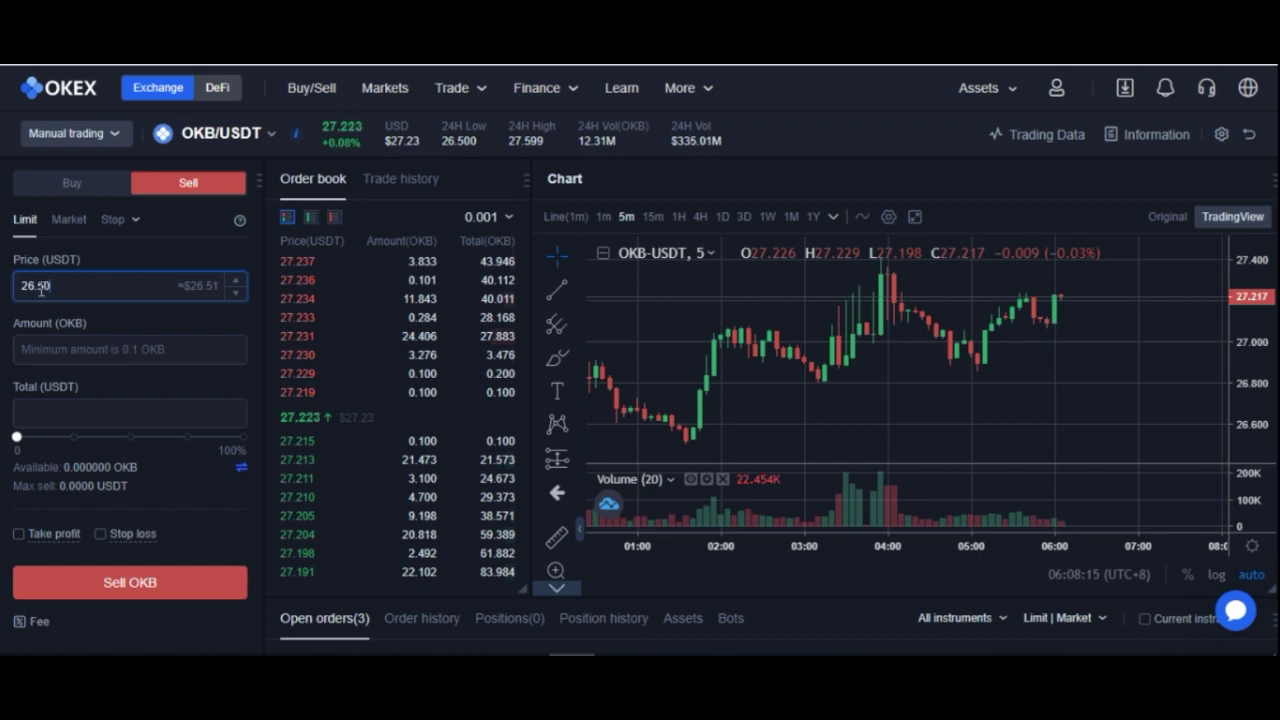
pyautogui.press('BackSpace')
pyautogui.write('7')
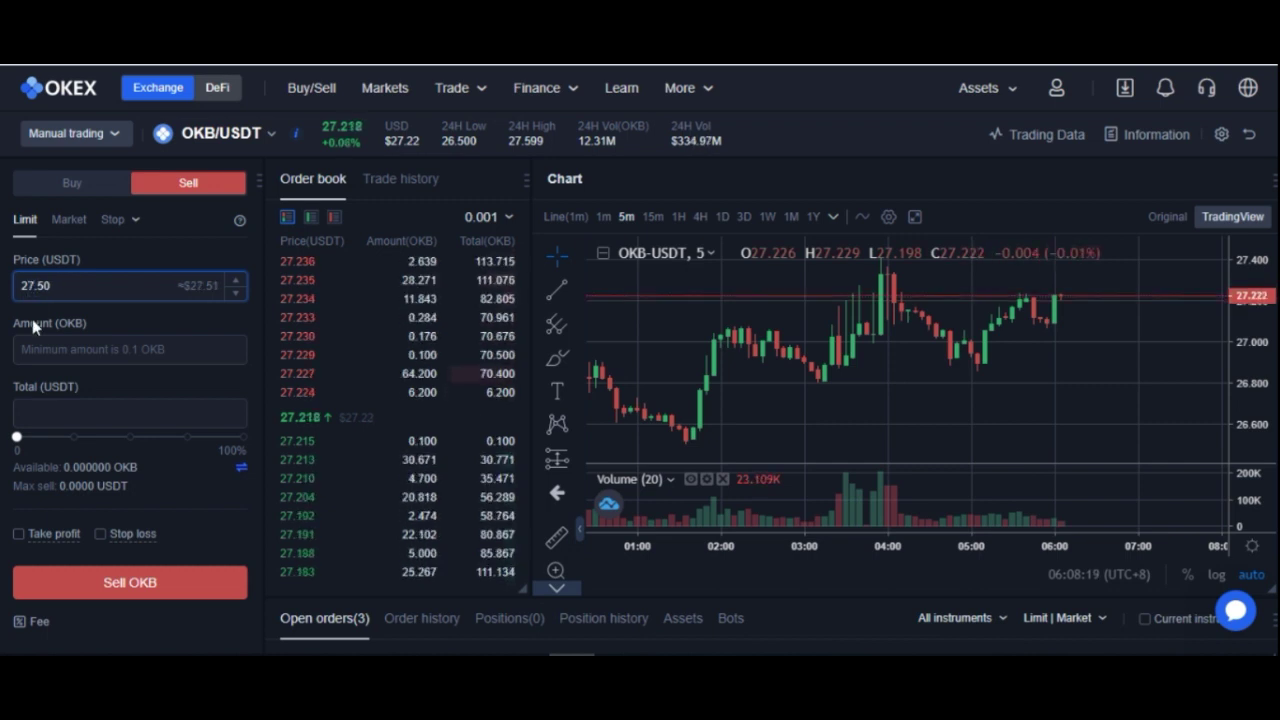
pyautogui.click(75, 352)
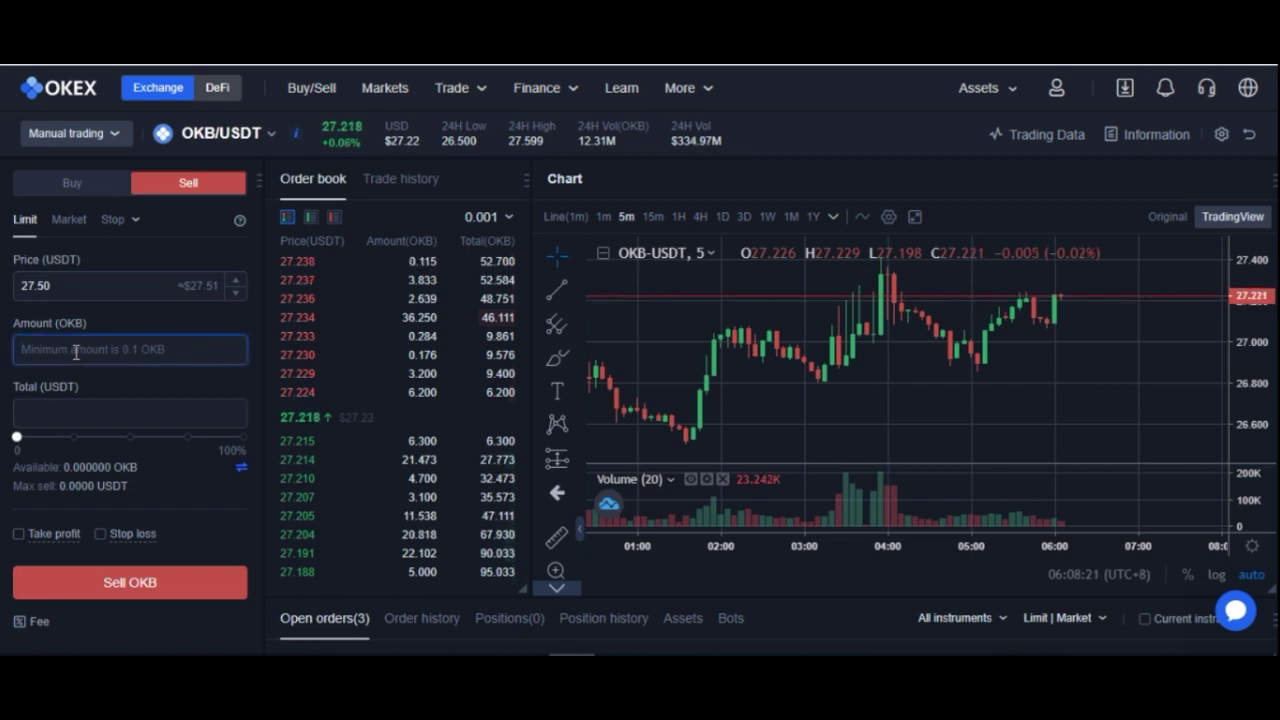
pyautogui.hotkey('ctrl', 'v')
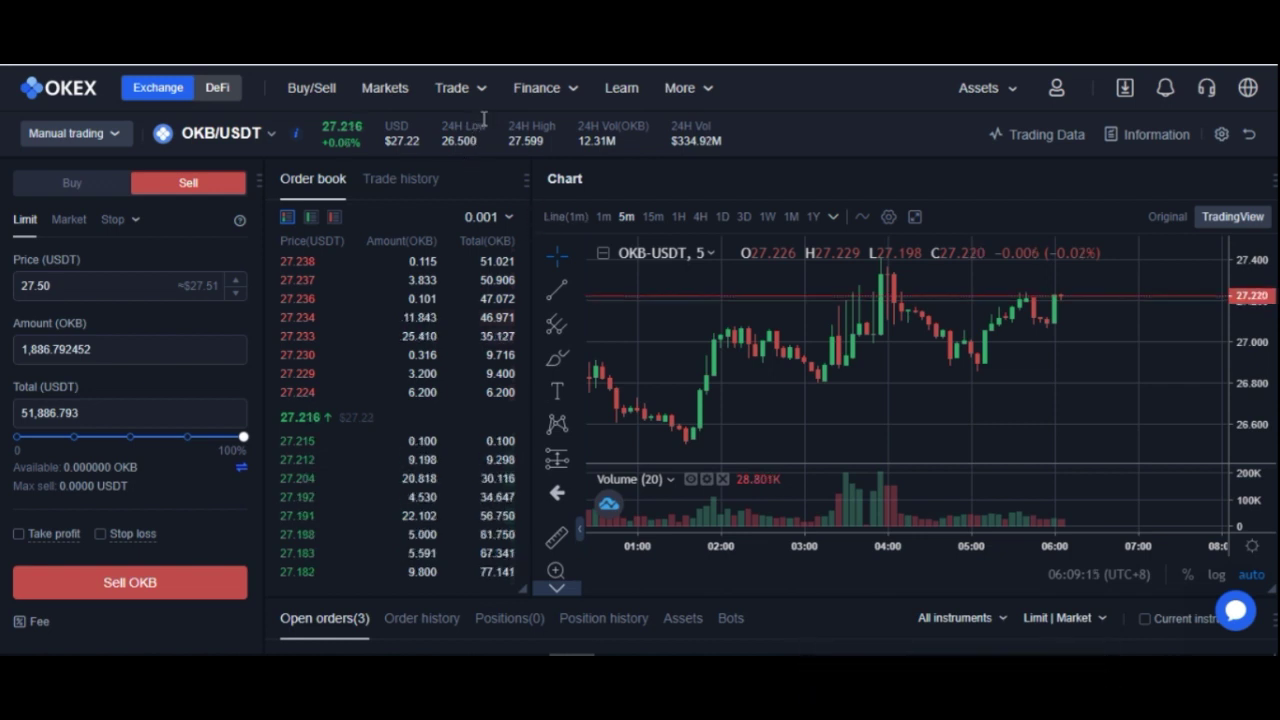
# - Enlarge the OKB/USDT chart, inspect a longer stretch of its 5-minute candles, and return the chart to its normal size
pyautogui.click(914, 216)
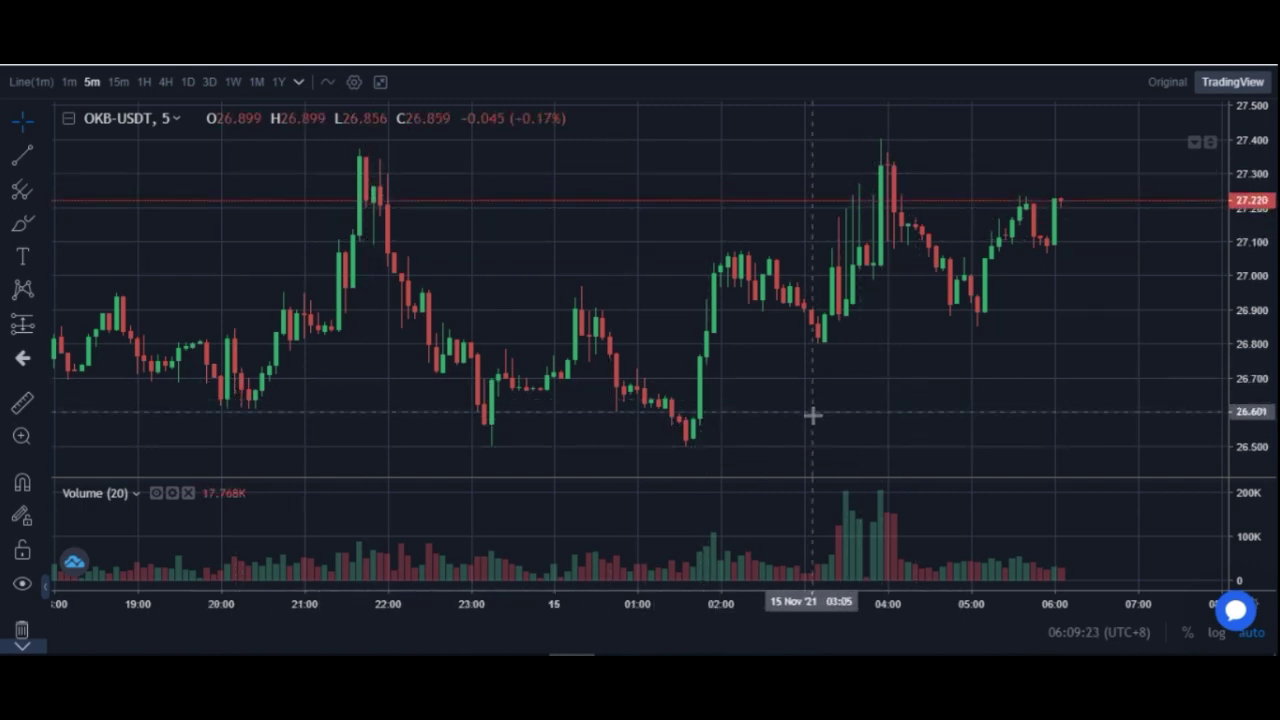
pyautogui.scroll(-6, 217, 273)
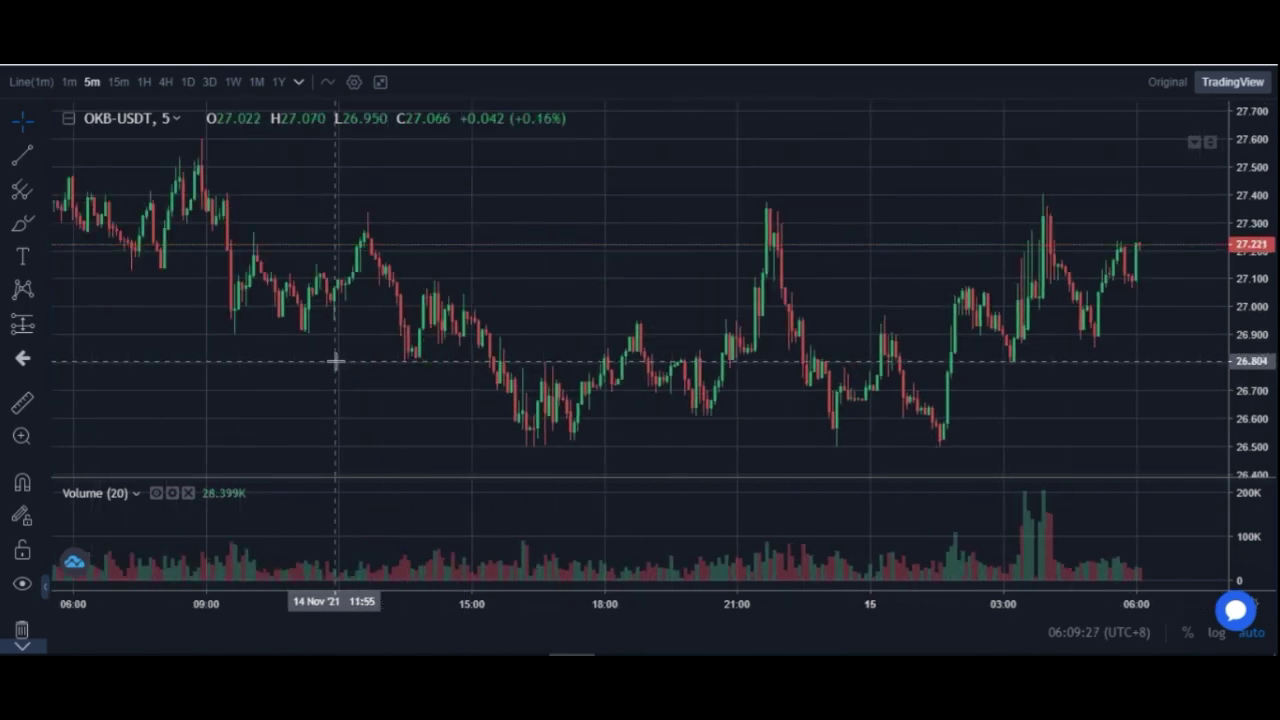
pyautogui.scroll(-1, 336, 362)
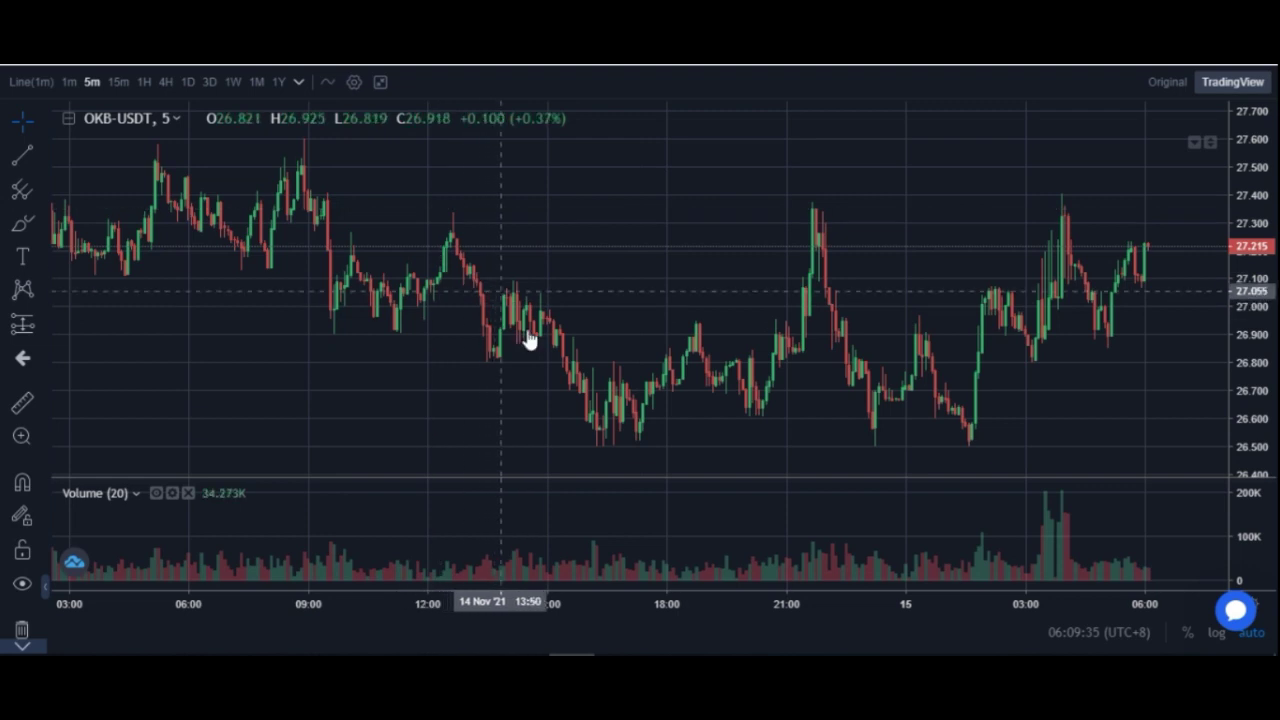
pyautogui.click(380, 83)
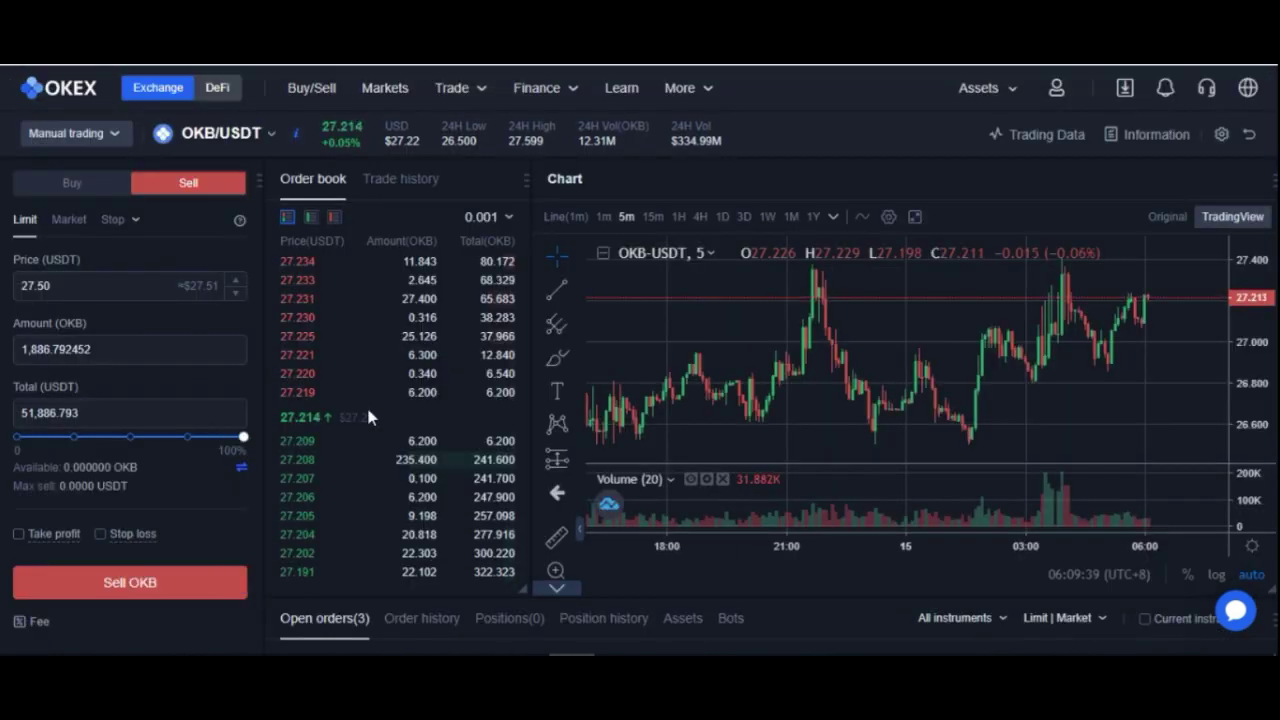